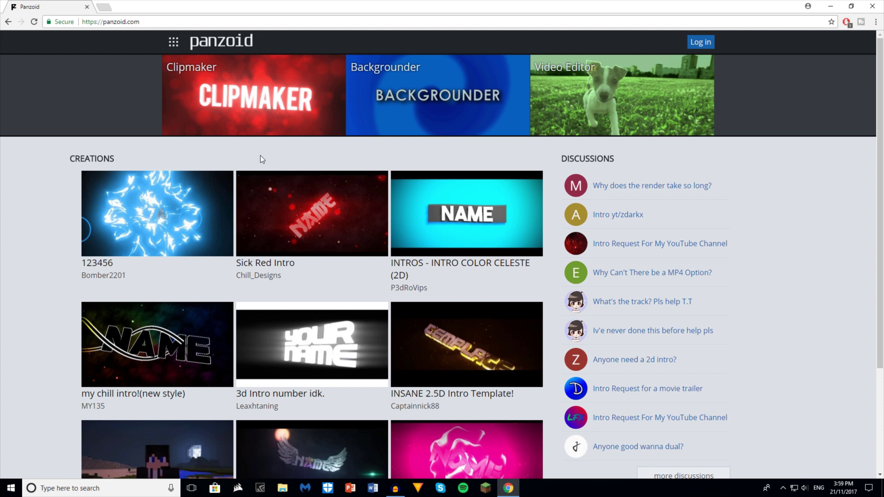
# Search Google for 'mkv to mp4' in a new tab and open the Online-Convert MP4 converter result.
pyautogui.click(105, 5)
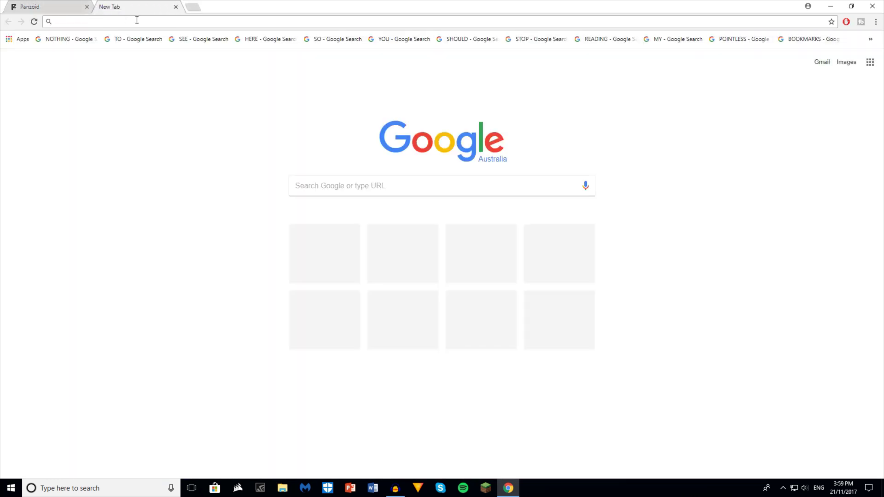
pyautogui.write('mkv to mp3')
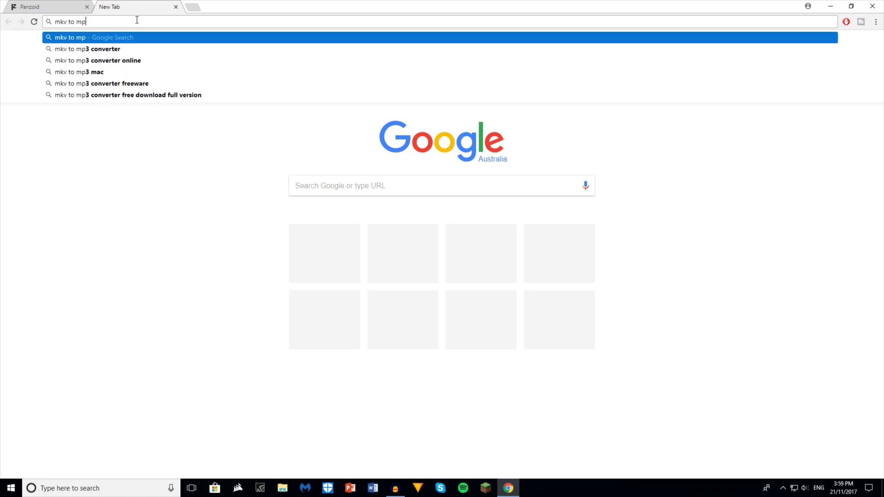
pyautogui.press('BackSpace')
pyautogui.write('4')
pyautogui.press('Return')
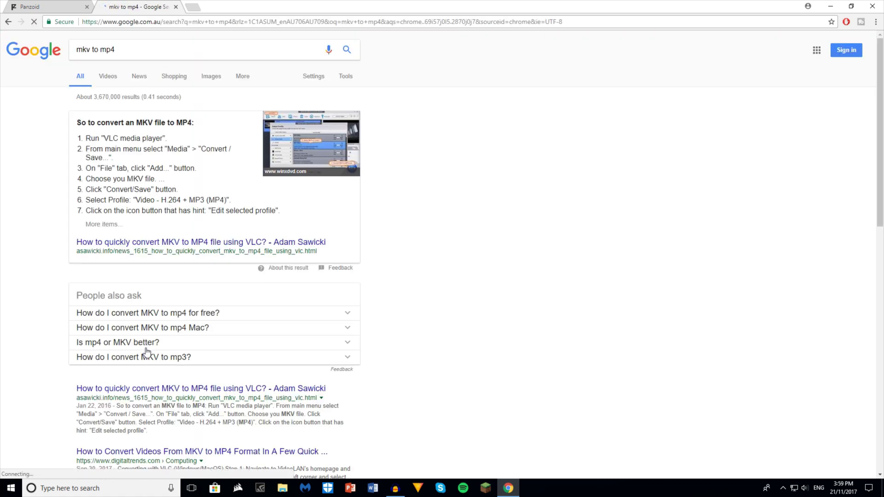
pyautogui.scroll(-4, 144, 355)
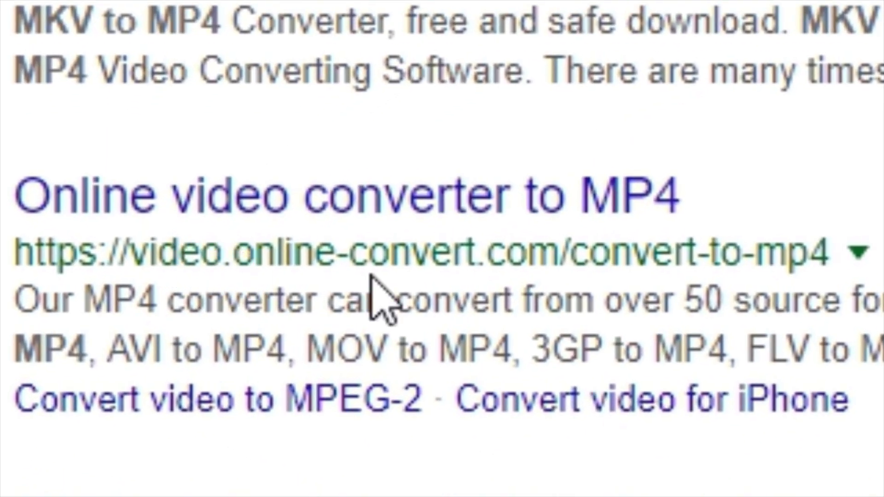
pyautogui.click(499, 177)
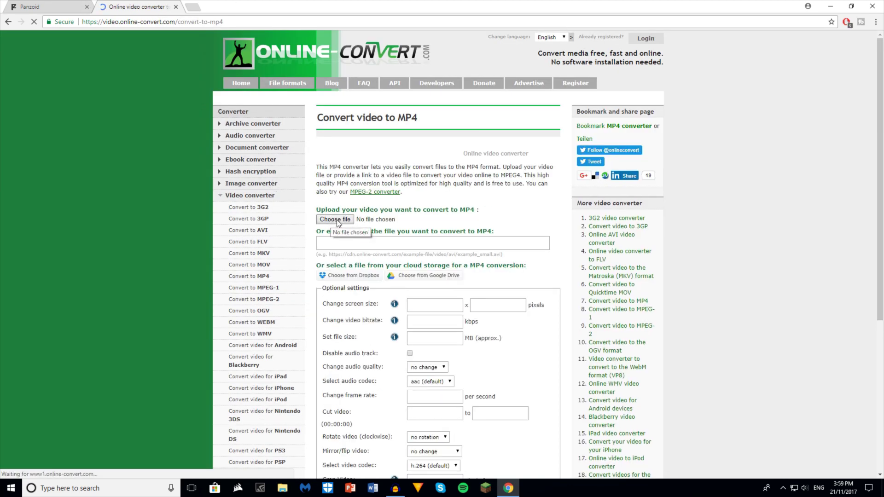
# Convert Panzoid Intro.mkv to MP4, download Panzoid_intro.mp4, and close the converter tab.
pyautogui.click(341, 216)
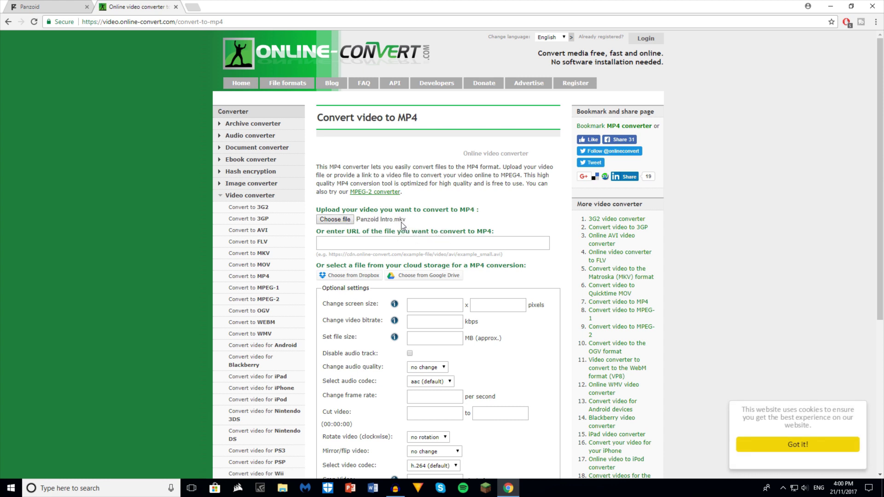
pyautogui.scroll(-5, 400, 246)
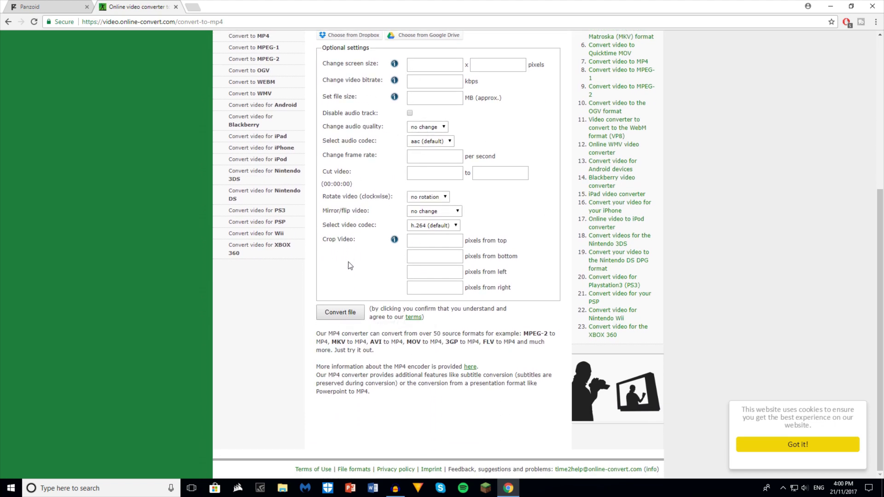
pyautogui.click(343, 312)
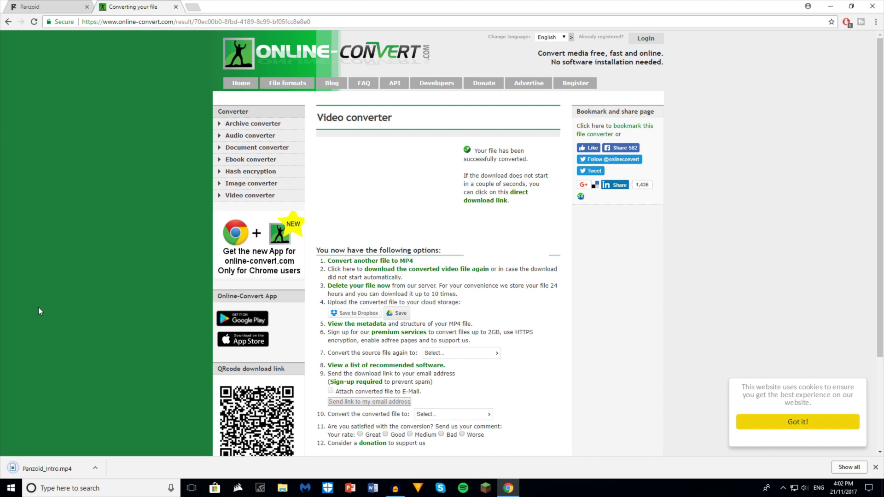
pyautogui.hotkey('ctrl', 'w')
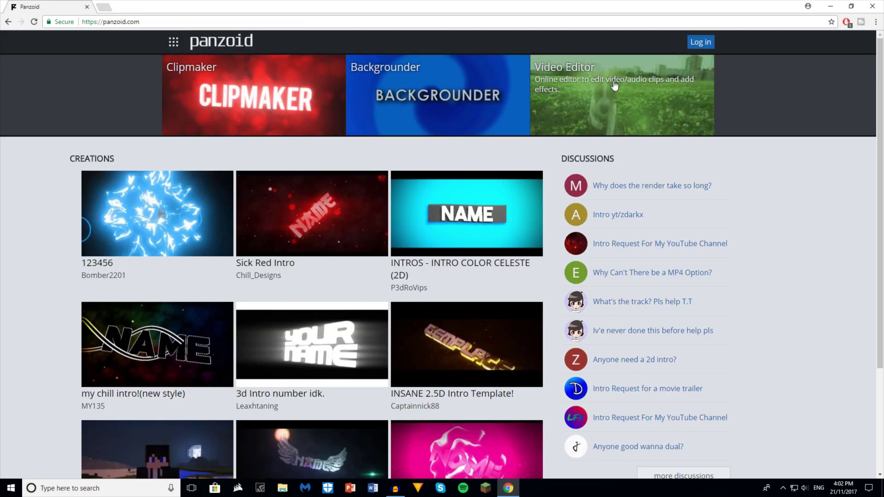
# Open the Video Editor and set resolution to 1280x720 (720p), keeping 30 fps.
pyautogui.click(584, 121)
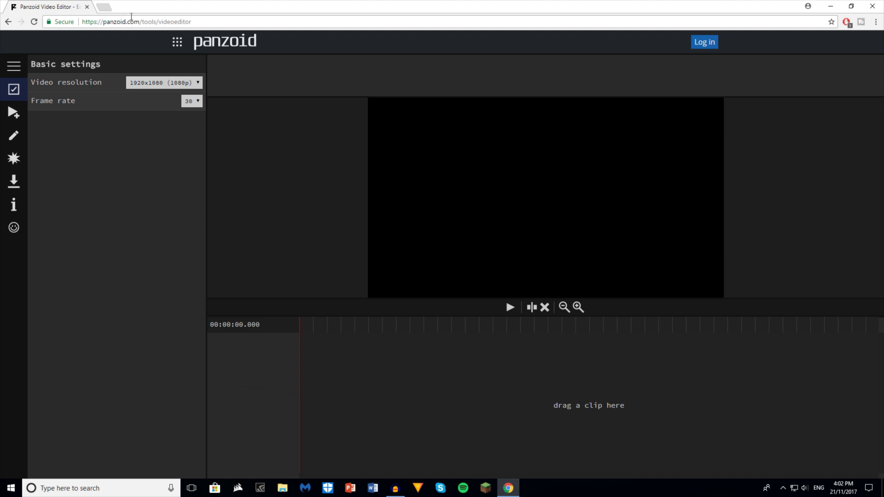
pyautogui.click(183, 83)
pyautogui.click(175, 118)
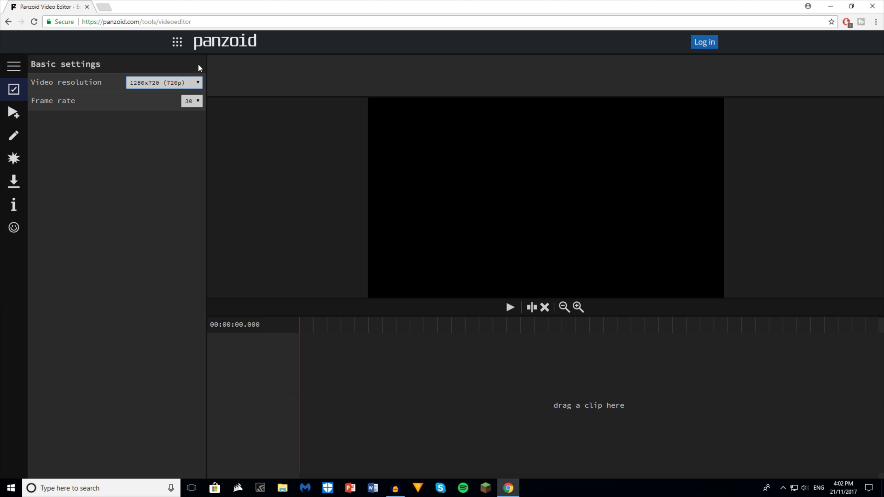
pyautogui.click(198, 102)
pyautogui.click(198, 103)
pyautogui.click(198, 102)
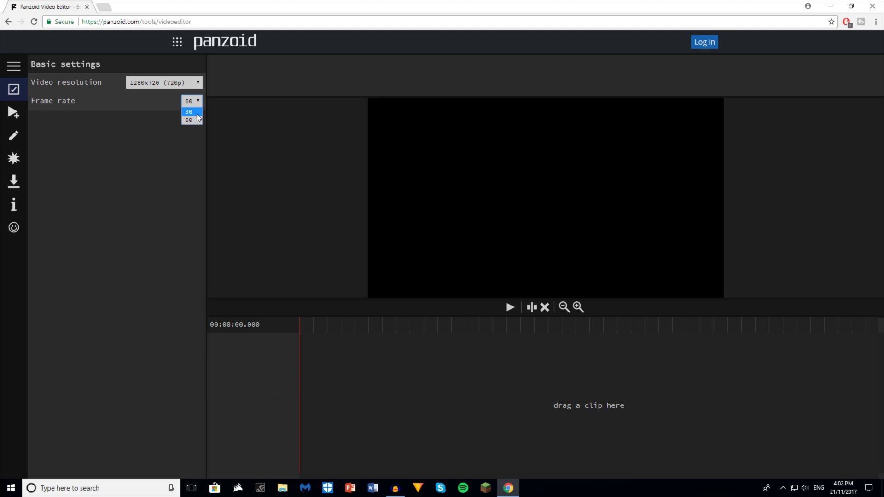
pyautogui.click(199, 98)
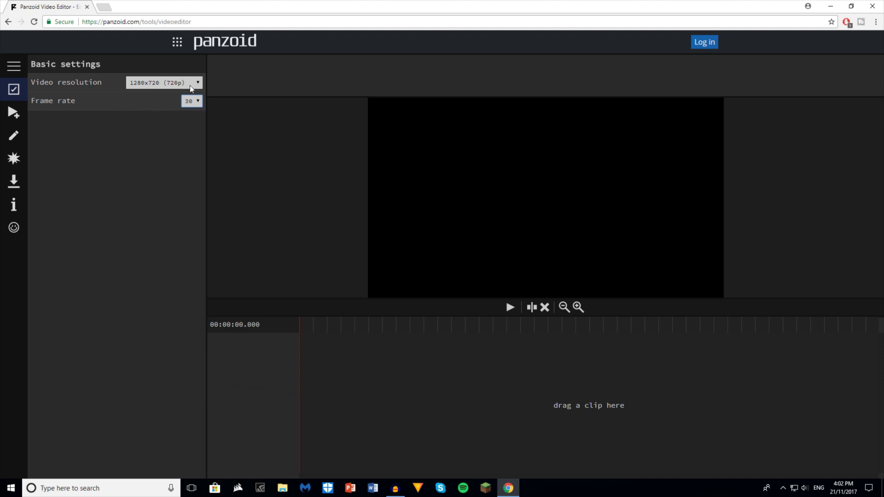
# Set the Download panel's render mode to fastest render.
pyautogui.click(14, 181)
pyautogui.click(137, 83)
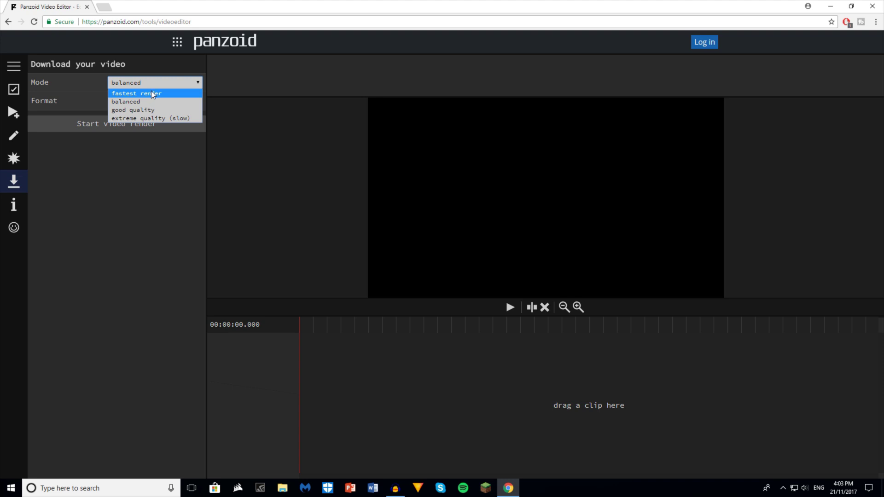
pyautogui.click(151, 92)
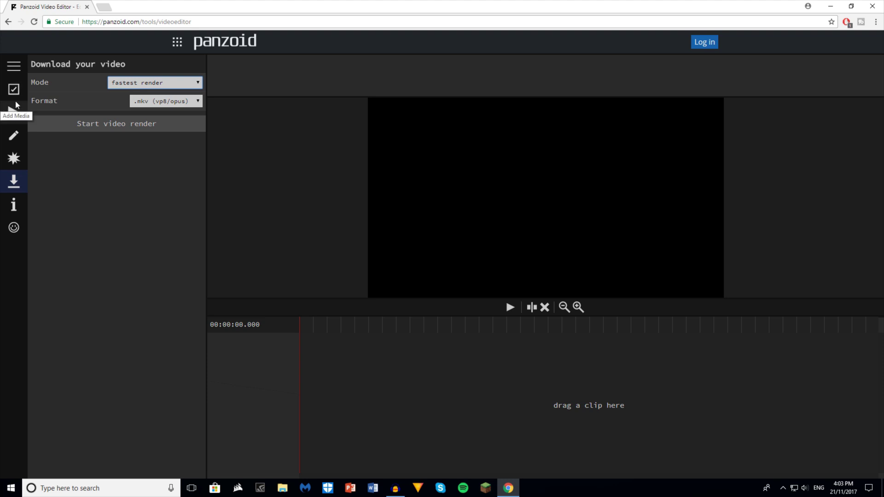
pyautogui.click(138, 83)
# Keep fastest render, then import Base Profile, Cucumber.jpg and Elektronomia Sparks MP3 as media.
pyautogui.click(145, 84)
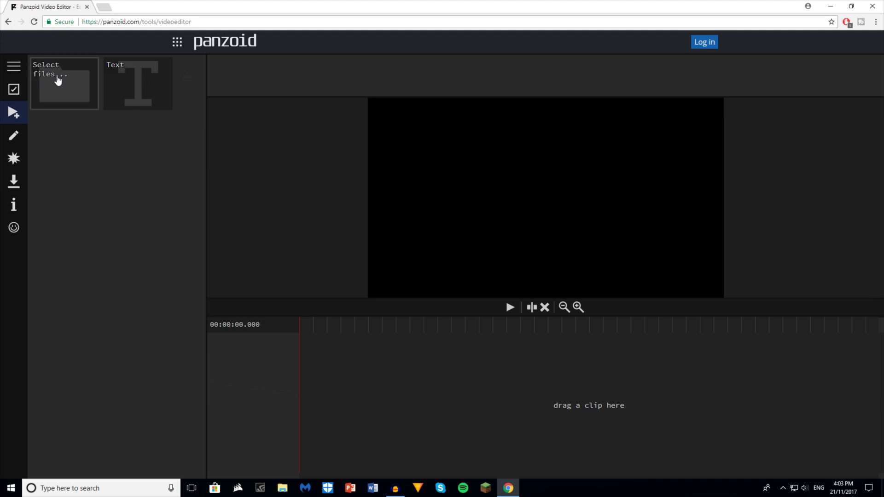
pyautogui.click(58, 81)
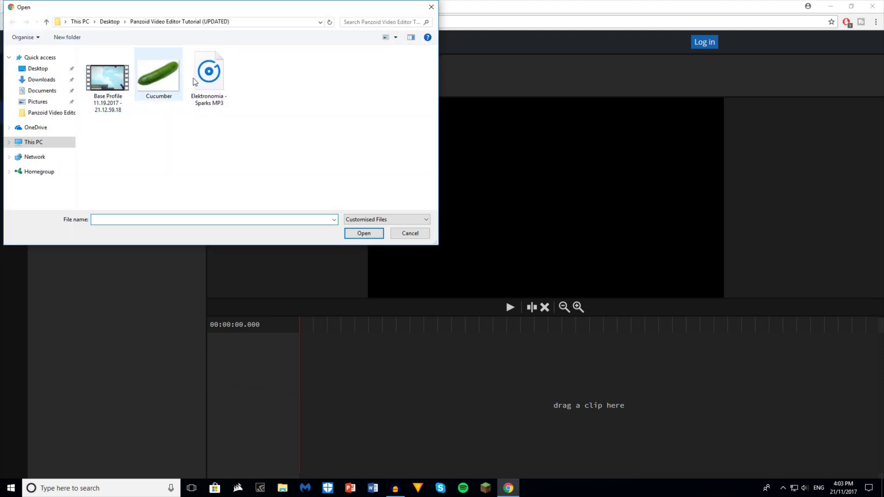
pyautogui.doubleClick(96, 83)
pyautogui.click(47, 92)
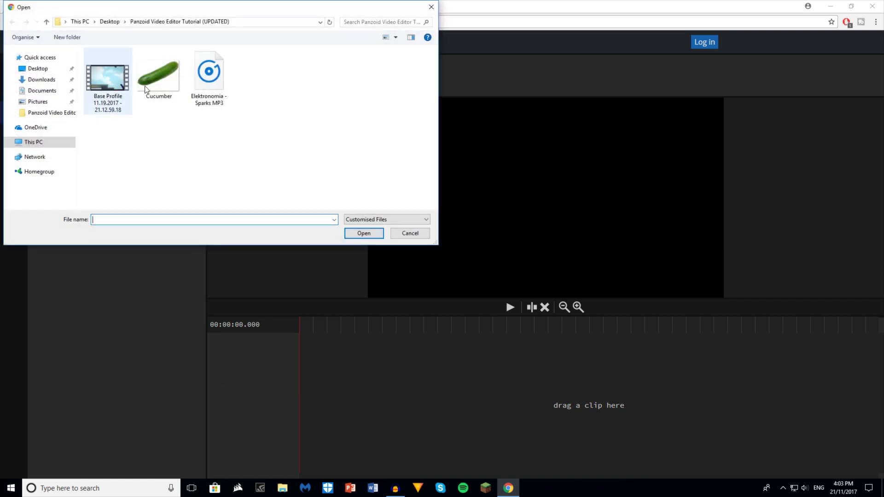
pyautogui.doubleClick(161, 82)
pyautogui.click(77, 88)
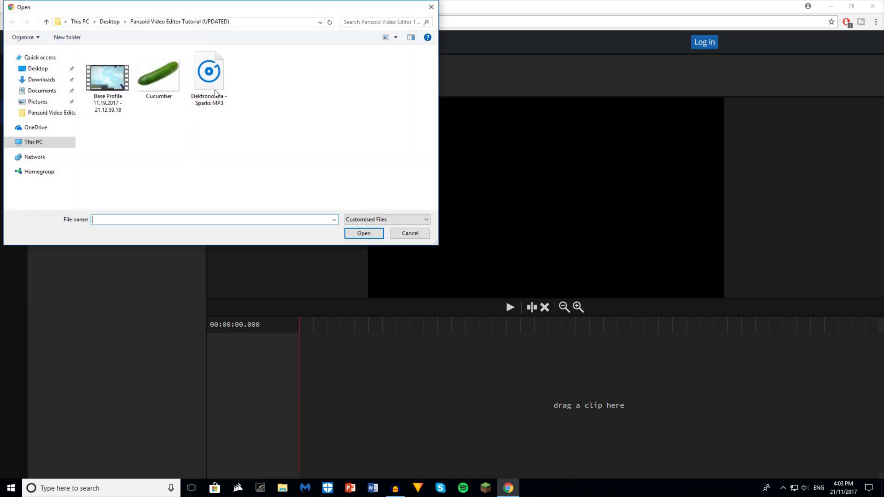
pyautogui.doubleClick(213, 83)
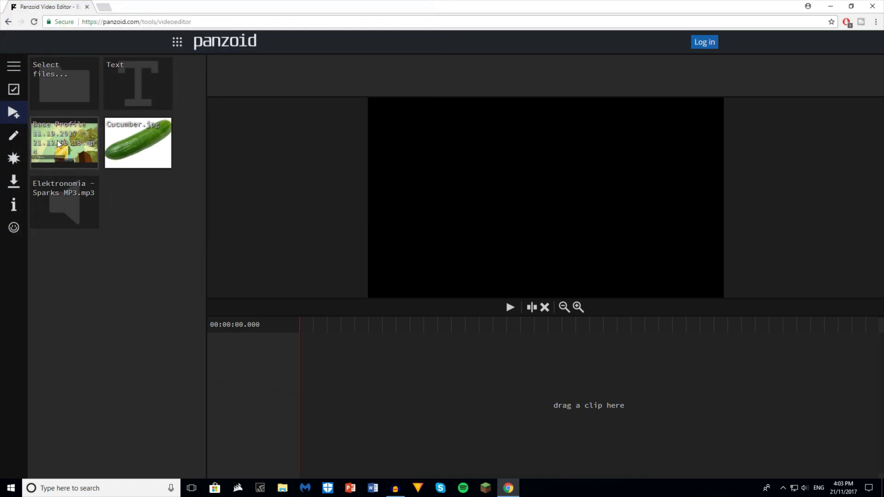
pyautogui.click(61, 85)
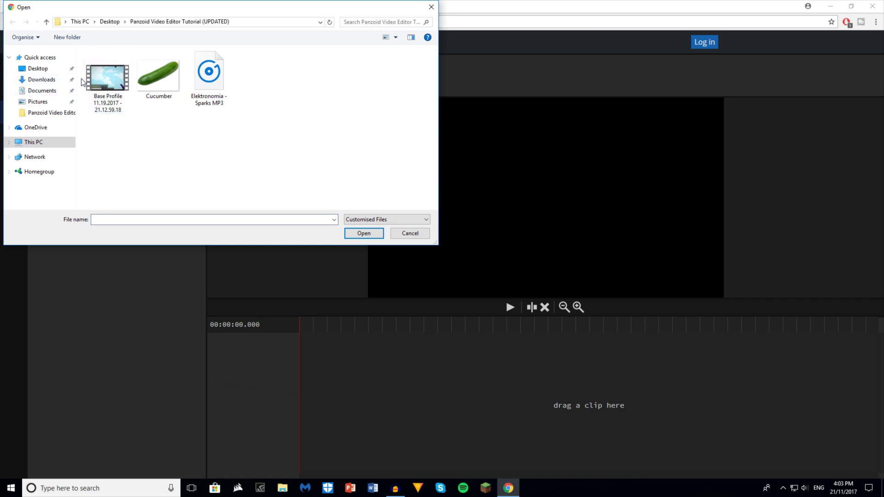
pyautogui.press('Escape')
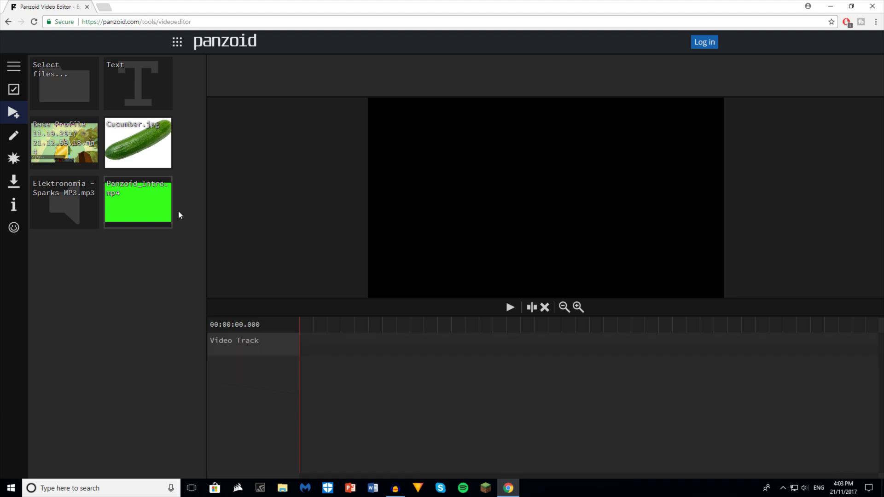
# Place Panzoid_Intro at the start of the Video Track and check its length on the timeline.
pyautogui.moveTo(320, 346); pyautogui.dragTo(298, 346)
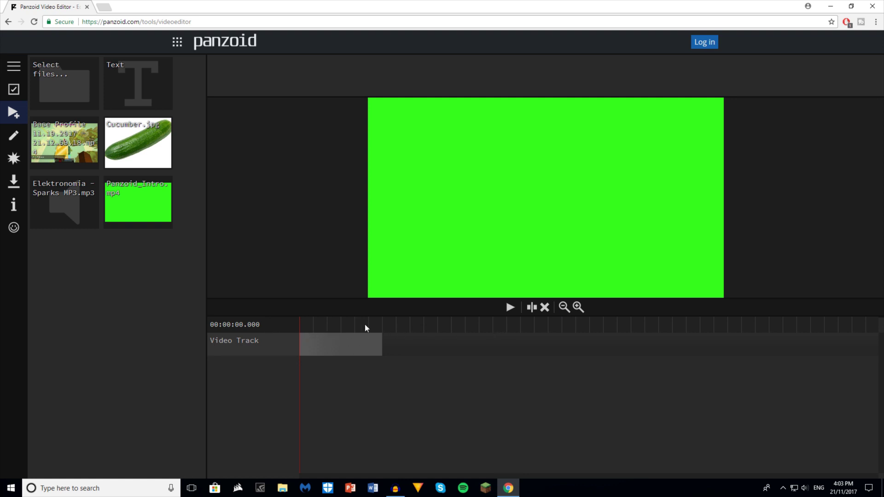
pyautogui.moveTo(365, 324); pyautogui.dragTo(495, 335)
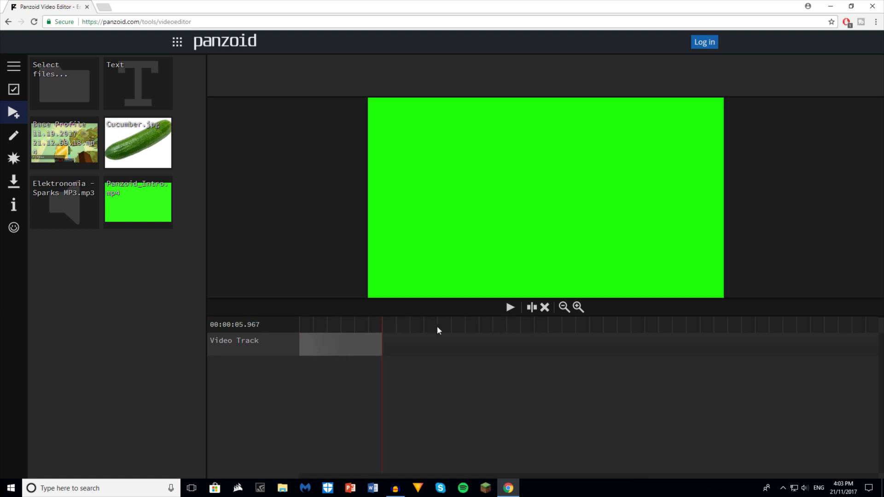
pyautogui.moveTo(438, 330); pyautogui.dragTo(252, 327)
pyautogui.click(578, 307)
pyautogui.doubleClick(579, 307)
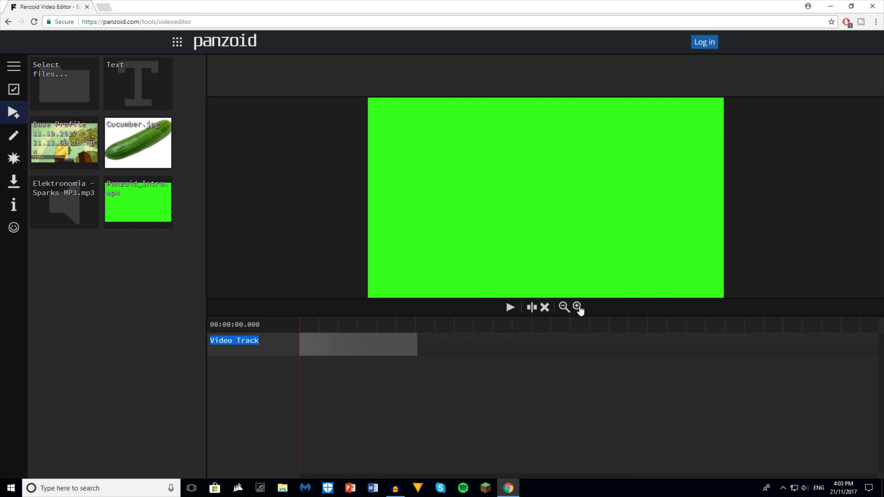
pyautogui.doubleClick(578, 306)
pyautogui.doubleClick(566, 307)
pyautogui.doubleClick(565, 308)
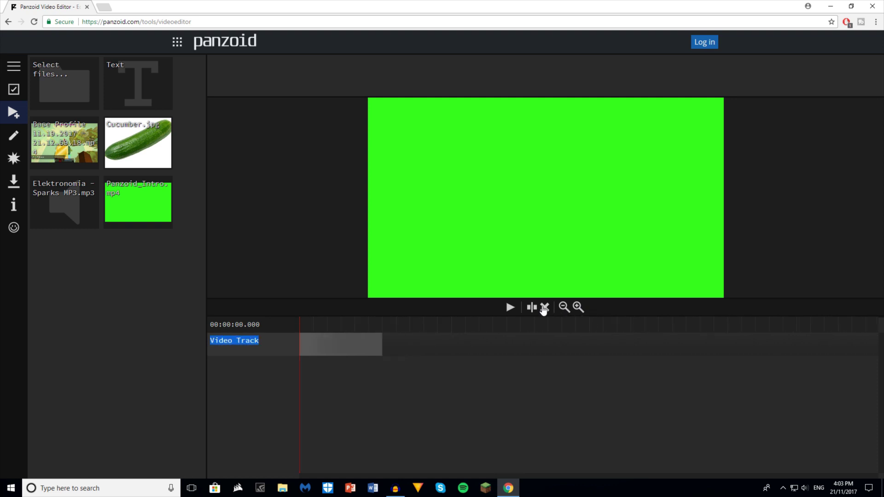
# Preview the intro clip playback and return the playhead to 00:00:00.000.
pyautogui.click(381, 341)
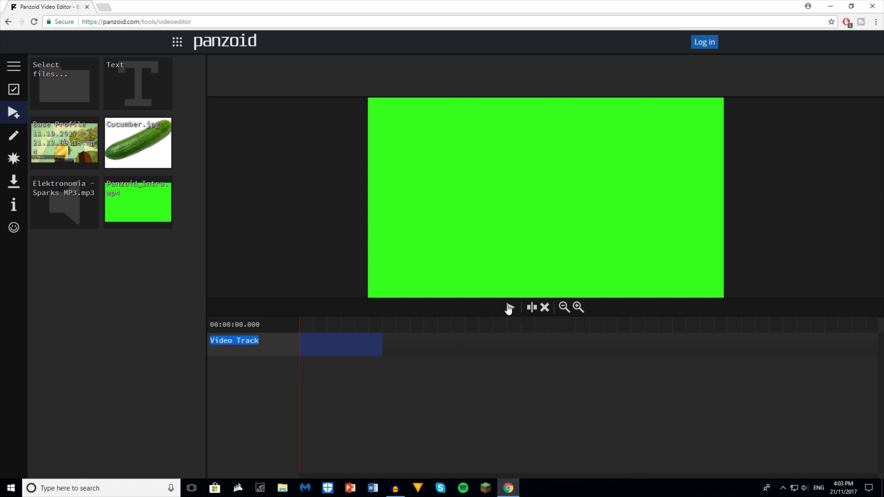
pyautogui.press('space')
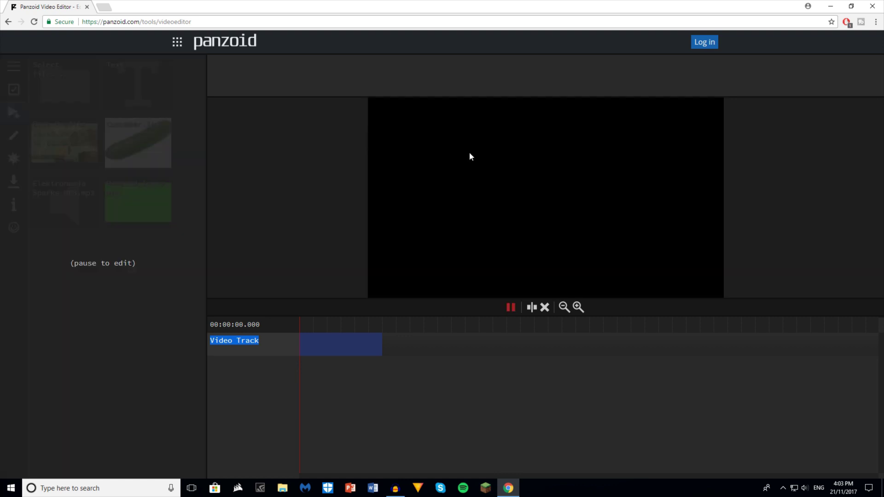
pyautogui.press('space')
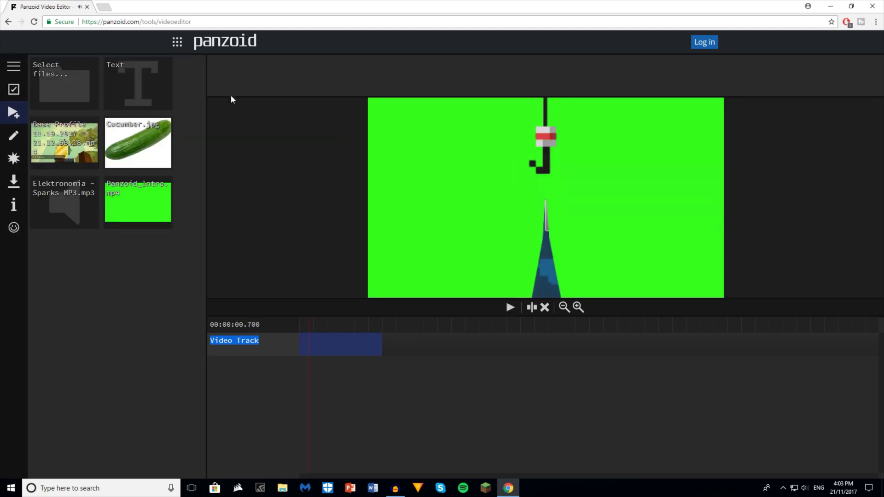
pyautogui.click(271, 322)
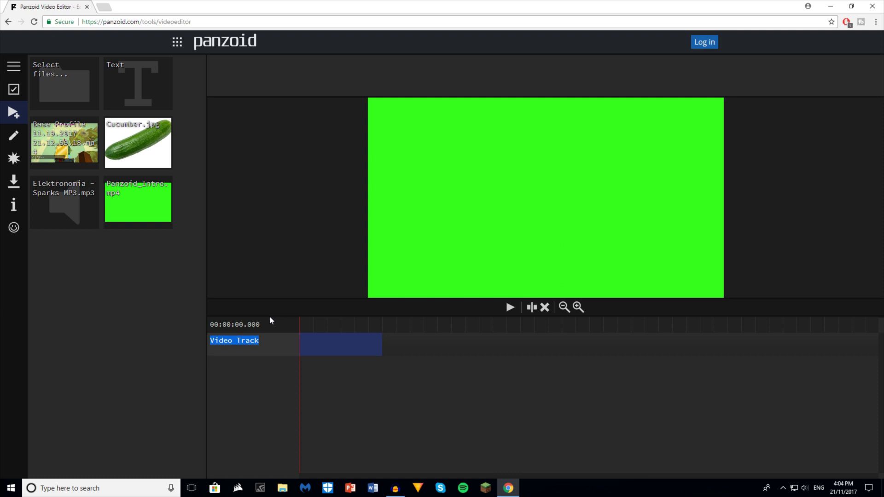
# Drop the Base Profile gameplay clip on the Video Track right after the intro and preview the join.
pyautogui.click(51, 150)
pyautogui.moveTo(96, 157); pyautogui.dragTo(389, 374)
pyautogui.moveTo(385, 332); pyautogui.dragTo(399, 343)
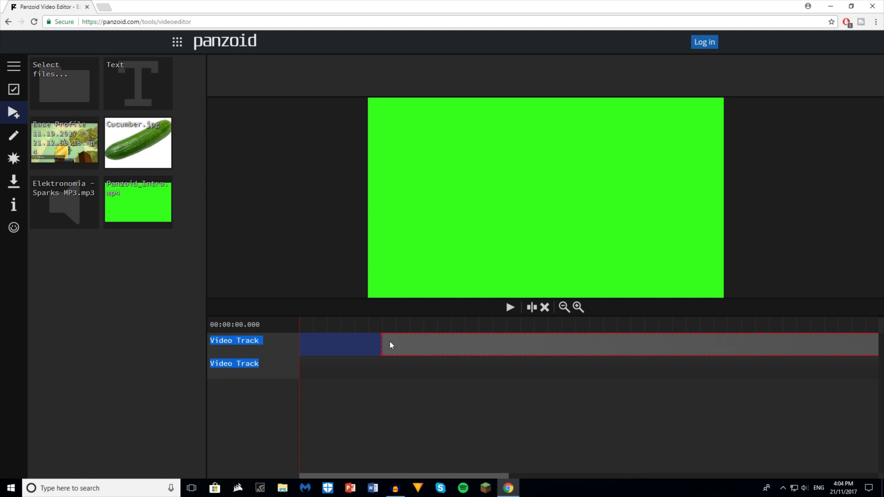
pyautogui.moveTo(391, 342); pyautogui.dragTo(380, 329)
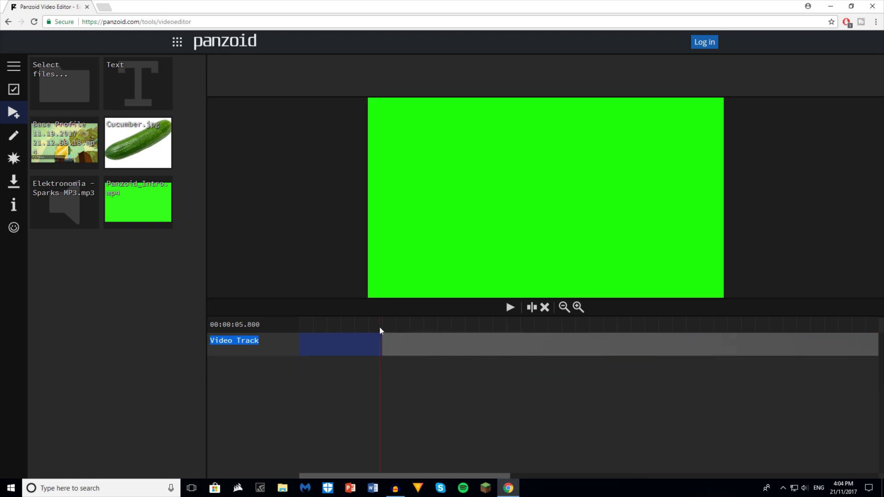
pyautogui.moveTo(382, 327); pyautogui.dragTo(394, 343)
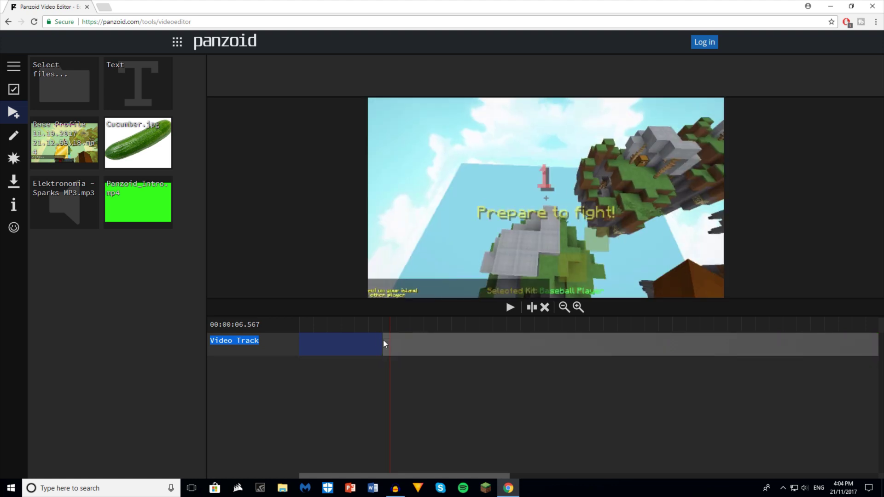
pyautogui.press('space')
pyautogui.press('space')
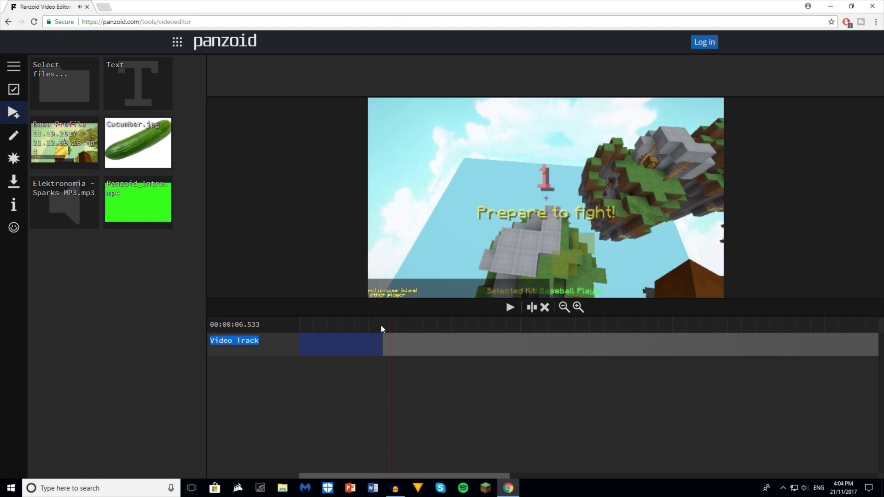
pyautogui.moveTo(403, 344); pyautogui.dragTo(396, 347)
pyautogui.click(414, 323)
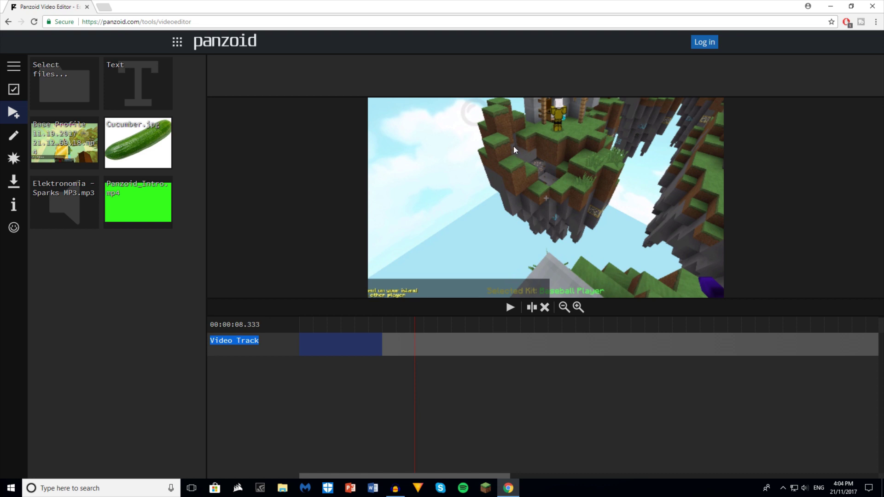
pyautogui.click(500, 351)
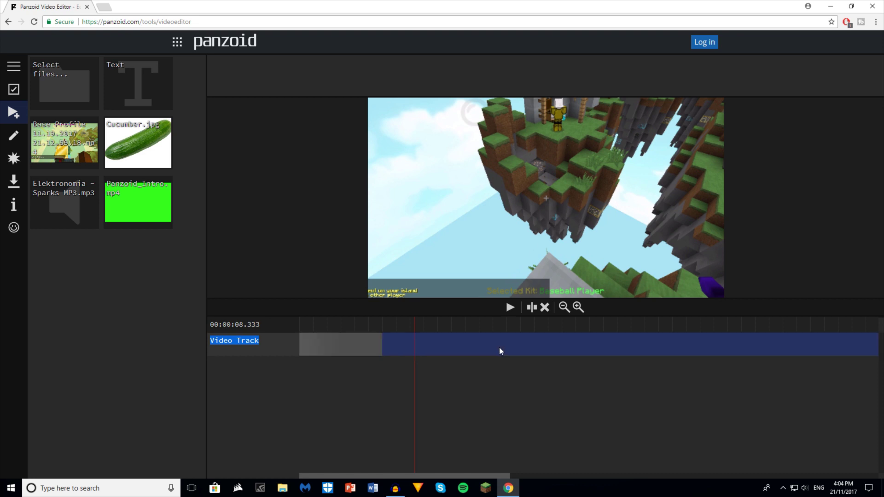
# Set the gameplay clip's size to 1280 by 720.
pyautogui.click(14, 135)
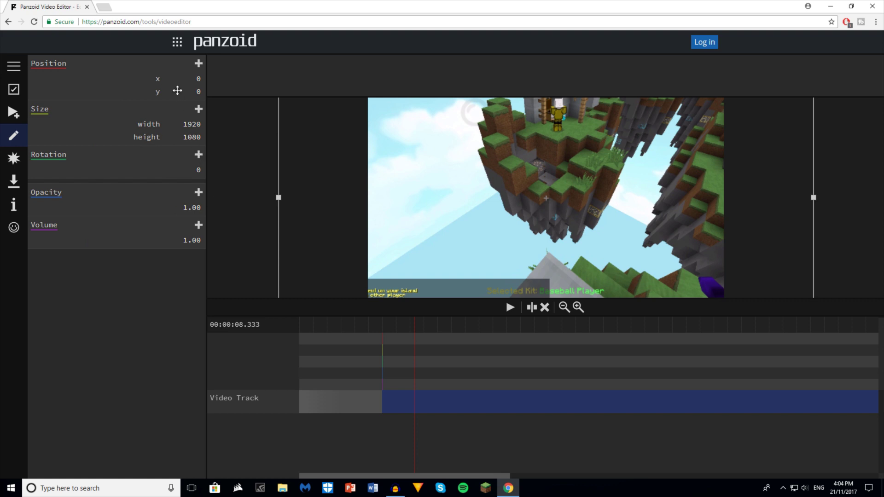
pyautogui.click(195, 128)
pyautogui.write('1280')
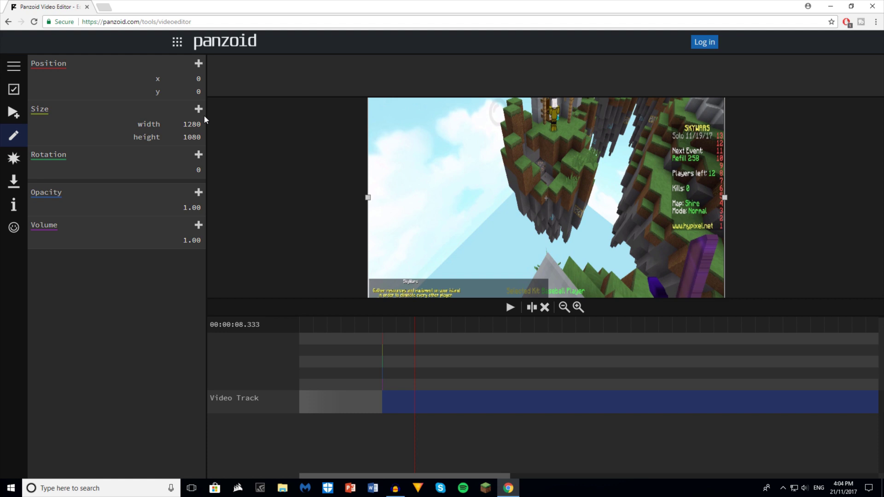
pyautogui.click(194, 135)
pyautogui.write('720')
pyautogui.press('Return')
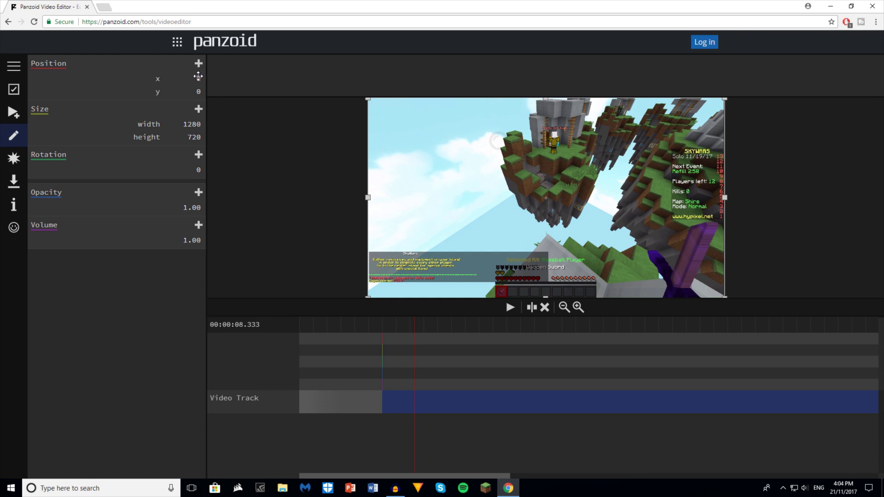
# Set the gameplay clip's position to x 0, y 0 so it fills the frame.
pyautogui.moveTo(422, 132); pyautogui.dragTo(416, 99)
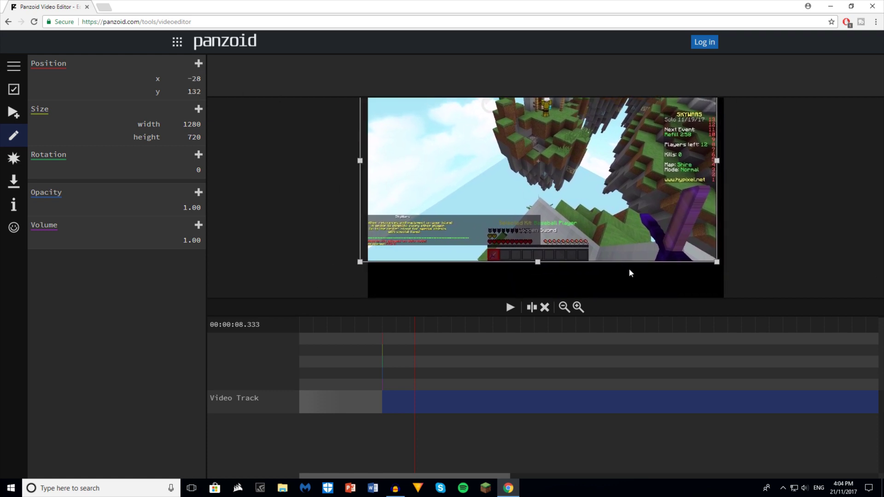
pyautogui.moveTo(556, 206); pyautogui.dragTo(568, 228)
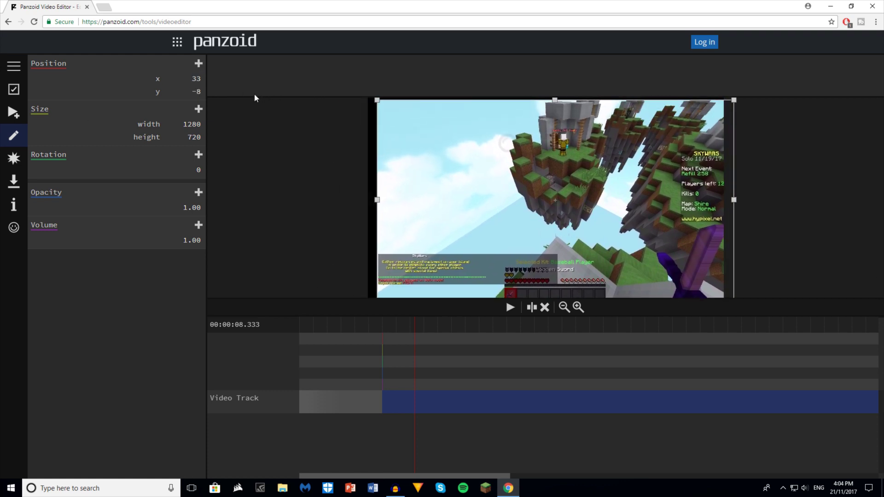
pyautogui.press('Tab')
pyautogui.click(173, 282)
pyautogui.click(196, 92)
pyautogui.write('0')
pyautogui.press('Return')
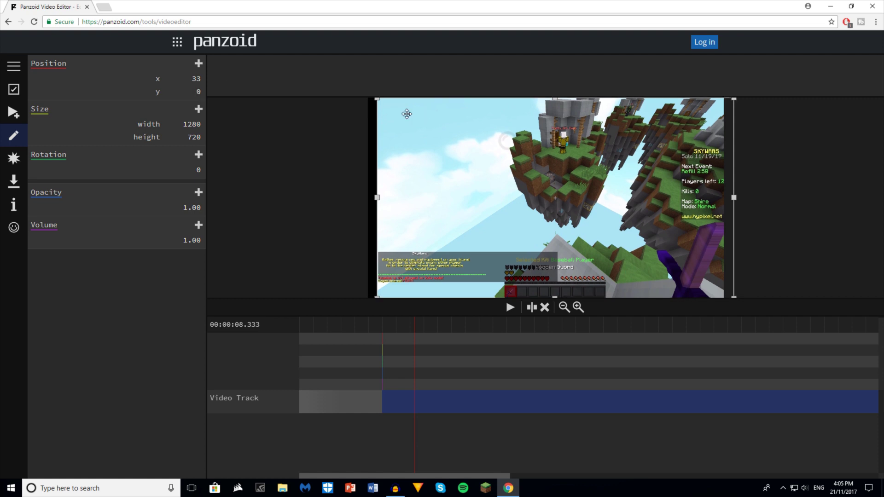
pyautogui.click(196, 78)
pyautogui.write('0')
pyautogui.press('Return')
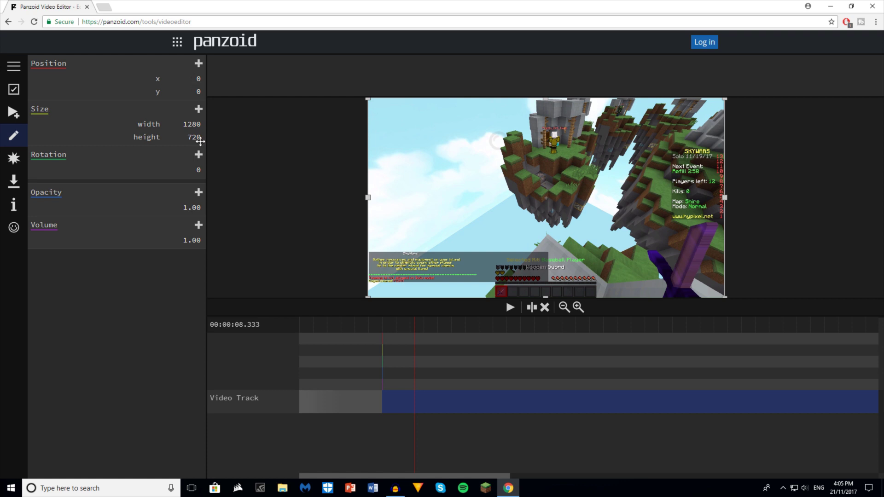
pyautogui.click(198, 174)
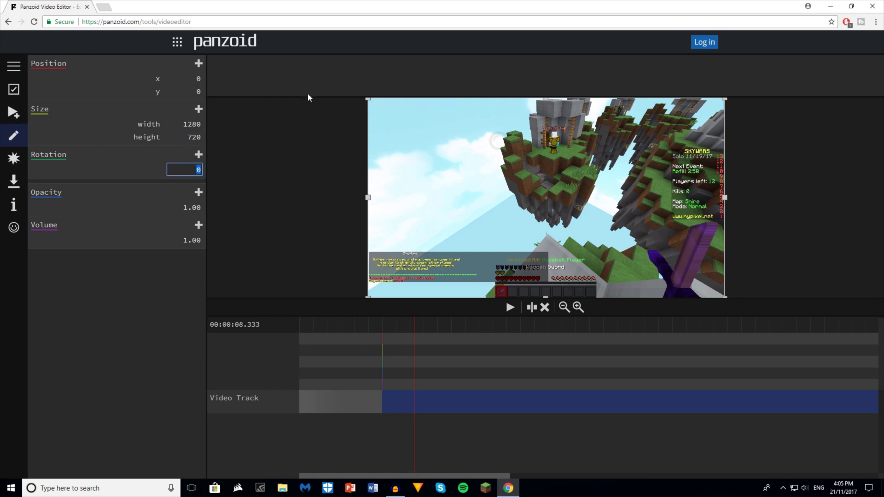
pyautogui.write('50')
pyautogui.press('Return')
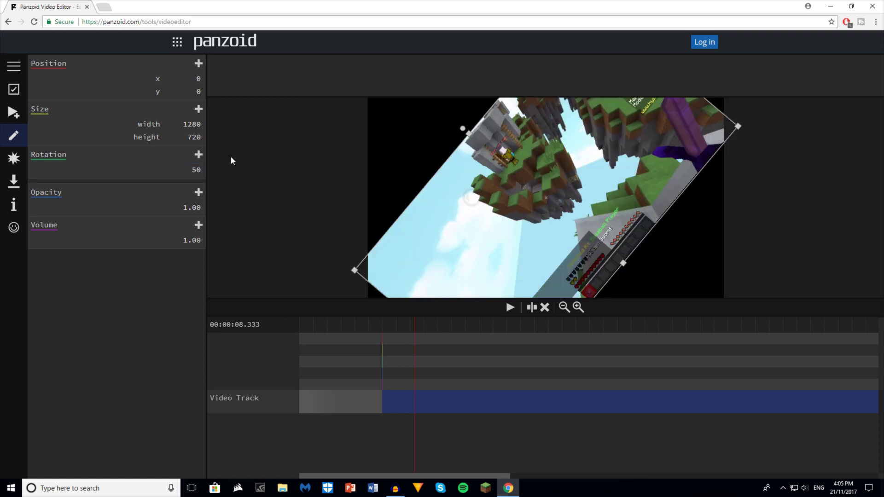
pyautogui.click(192, 171)
pyautogui.write('-50')
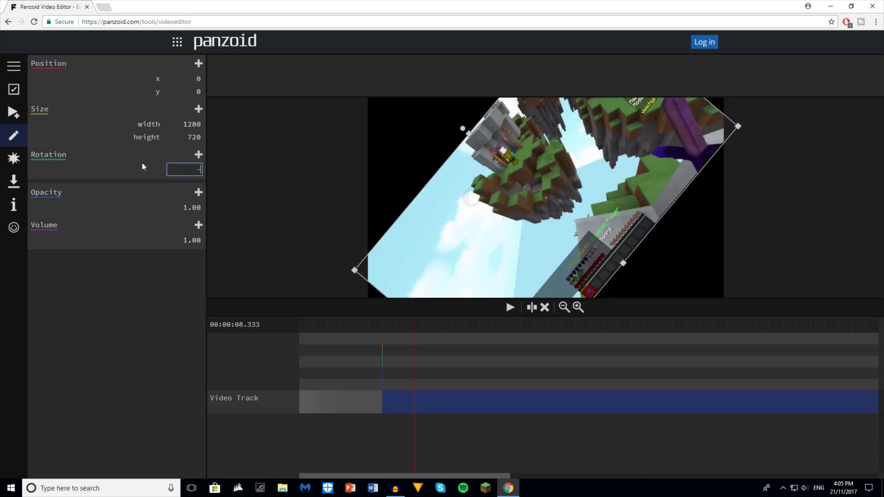
pyautogui.press('Return')
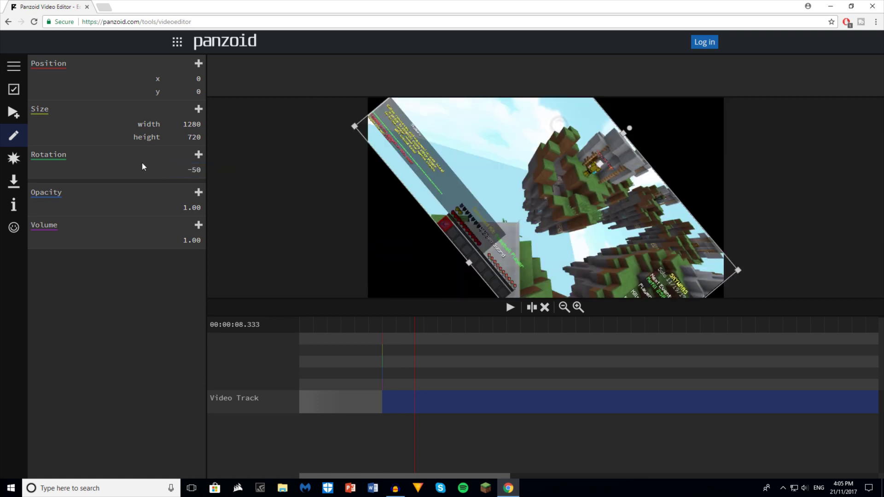
pyautogui.click(195, 167)
pyautogui.write('0')
pyautogui.press('Tab')
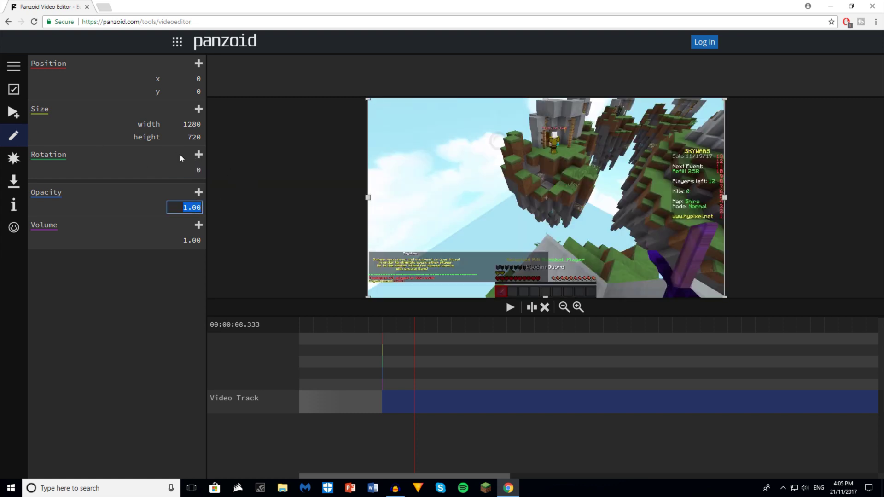
# Try 0.50 opacity on the gameplay clip, settle on 0.75, and return to the media library.
pyautogui.write('00.50')
pyautogui.press('Return')
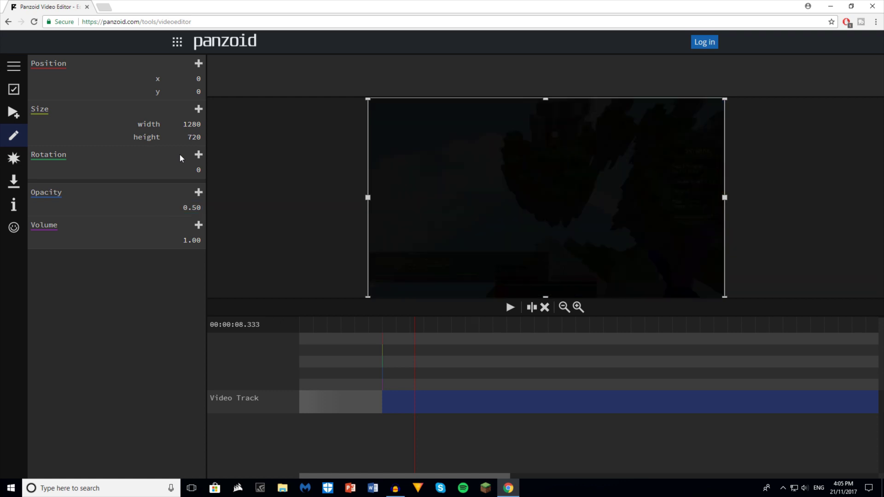
pyautogui.click(191, 207)
pyautogui.press('BackSpace')
pyautogui.write('0.75')
pyautogui.press('Return')
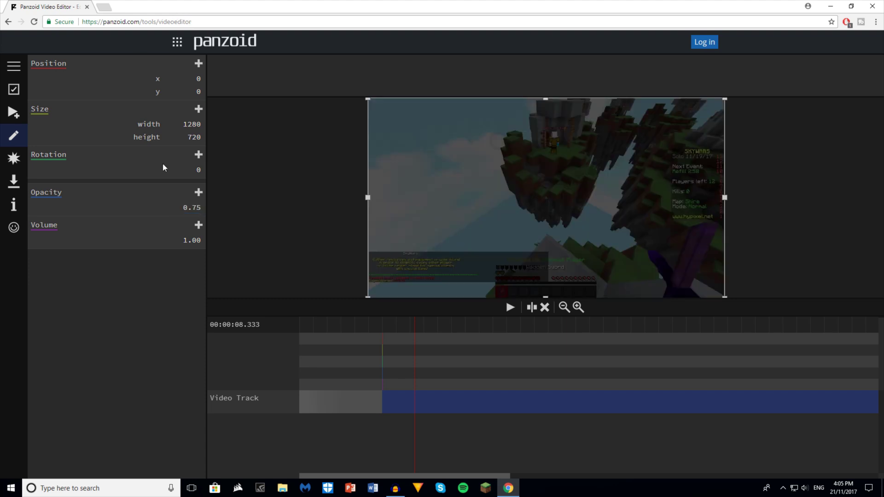
pyautogui.click(14, 112)
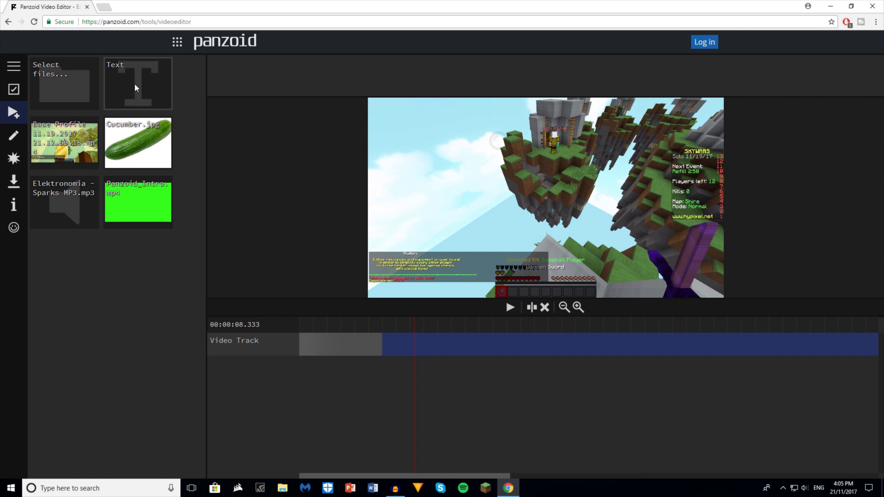
# Add a 'panzoid' text clip (ABSENDER, size 100) to the Image Track and preview it over the gameplay.
pyautogui.moveTo(123, 73); pyautogui.dragTo(357, 295)
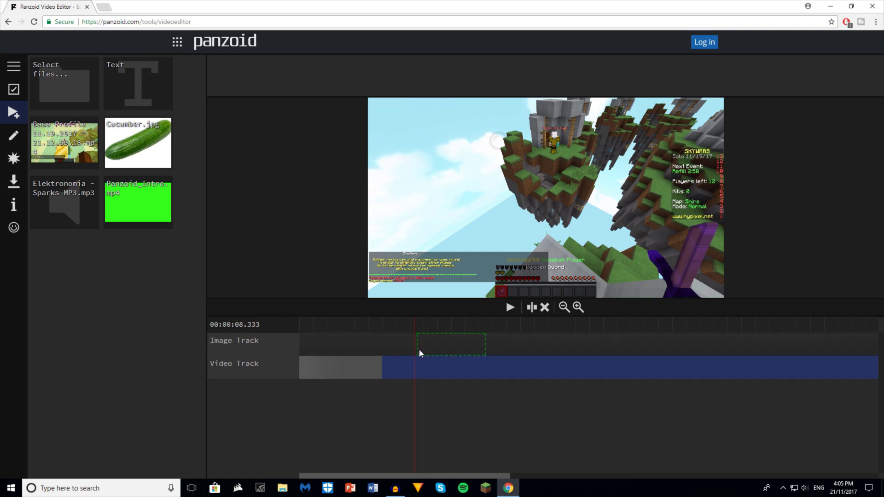
pyautogui.moveTo(417, 350); pyautogui.dragTo(426, 323)
pyautogui.click(430, 344)
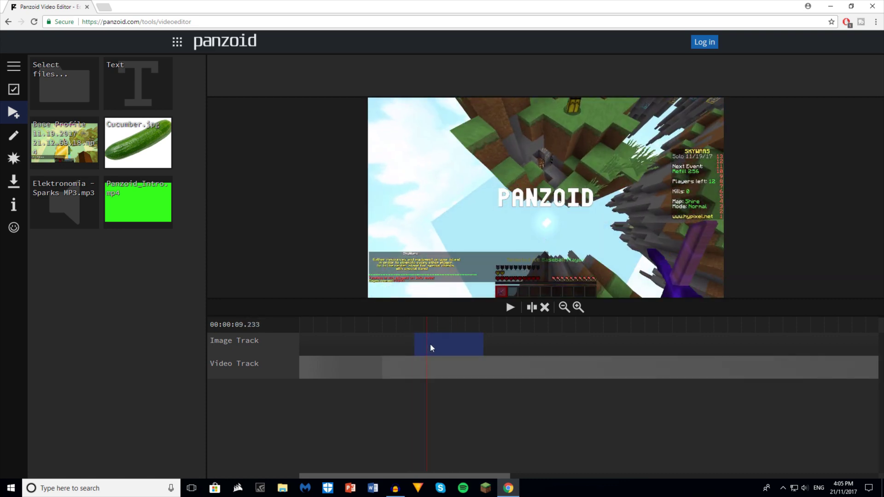
pyautogui.click(16, 135)
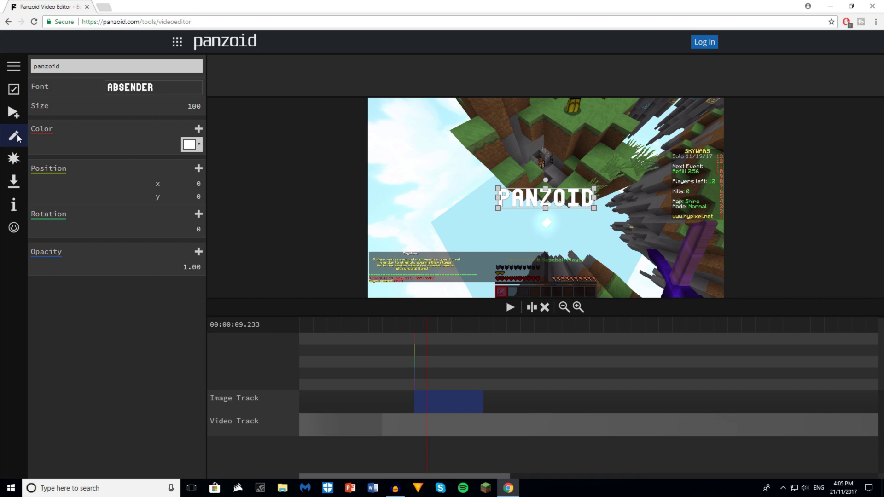
pyautogui.press('space')
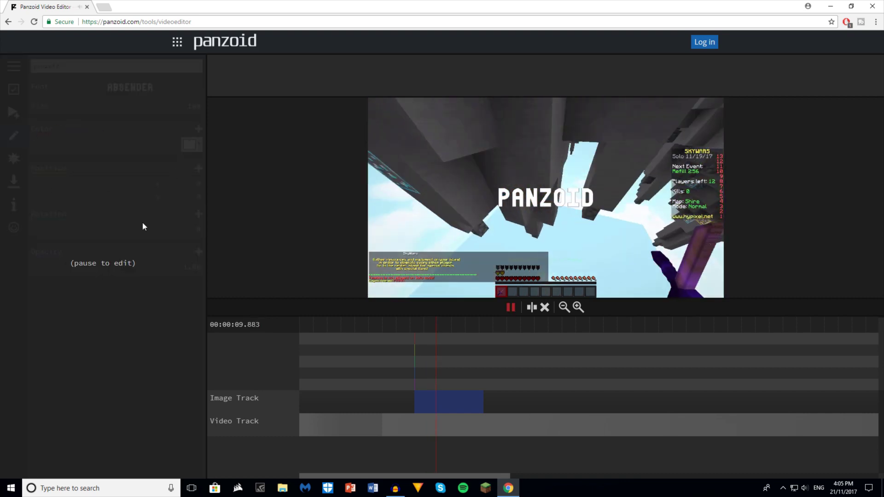
pyautogui.press('space')
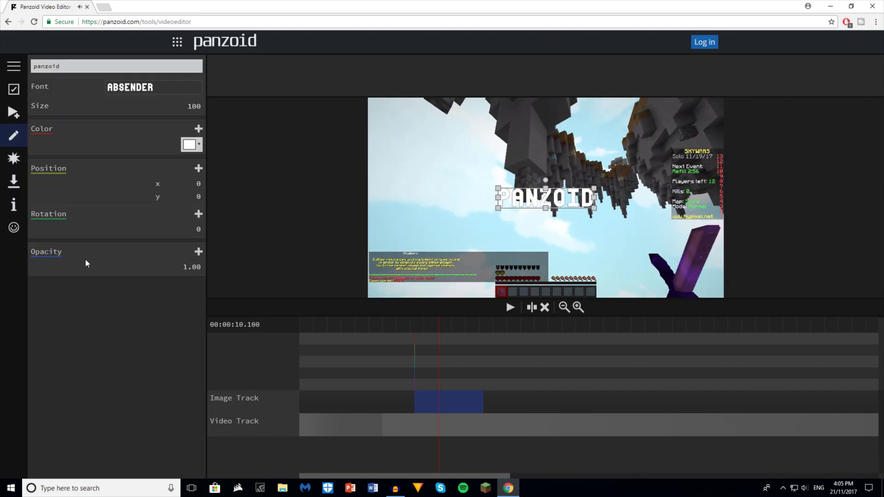
# Switch the title font to CARTON SIX and keep its colour white.
pyautogui.click(137, 90)
pyautogui.scroll(-5, 152, 184)
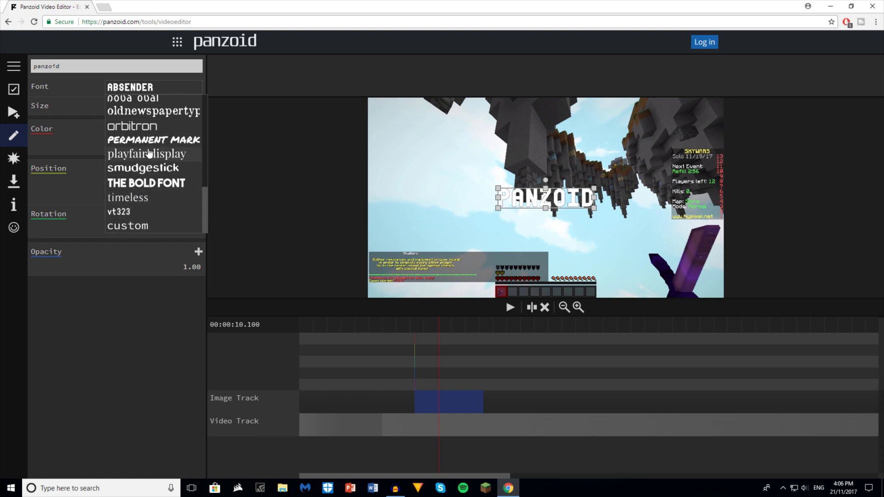
pyautogui.scroll(5, 143, 133)
pyautogui.scroll(3, 143, 133)
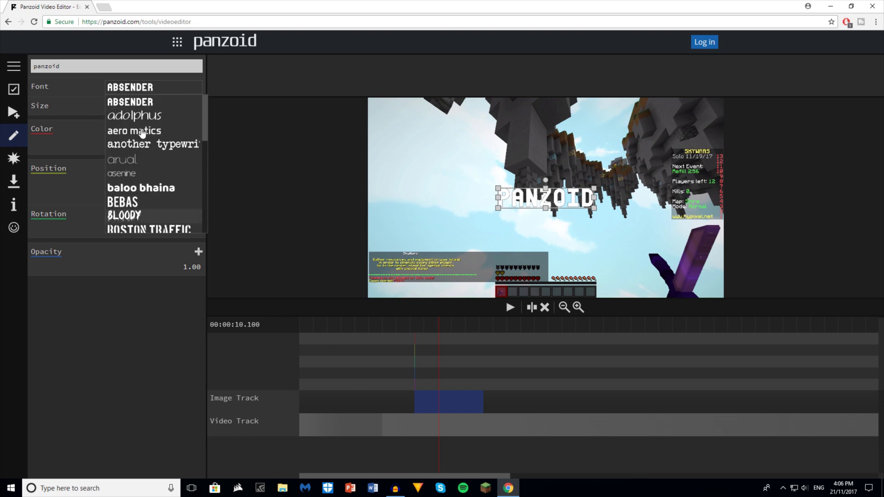
pyautogui.scroll(-1, 152, 166)
pyautogui.scroll(-1, 156, 165)
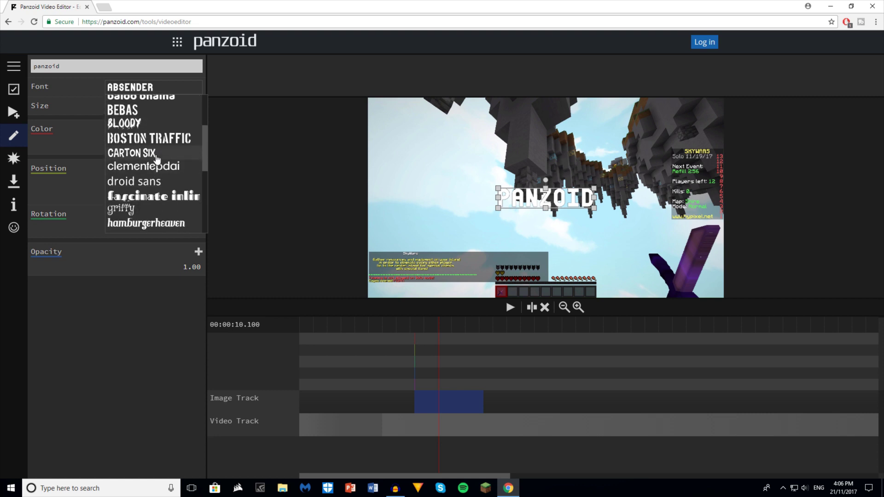
pyautogui.click(154, 151)
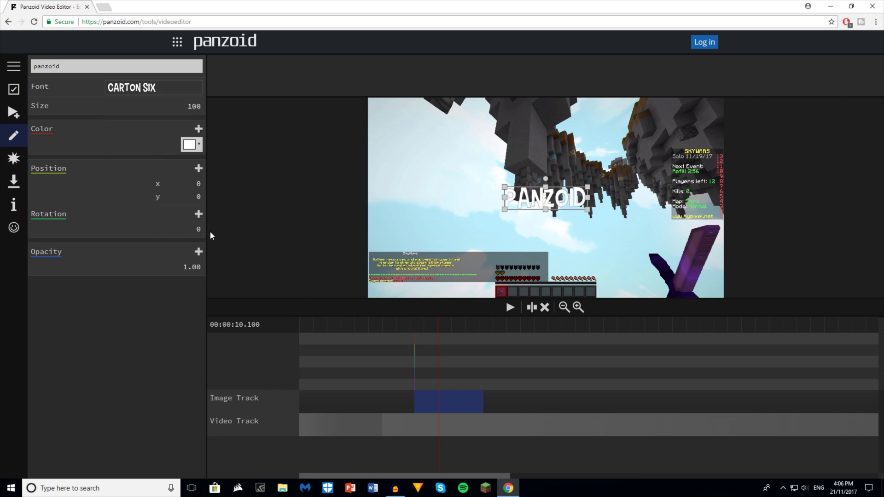
pyautogui.click(189, 144)
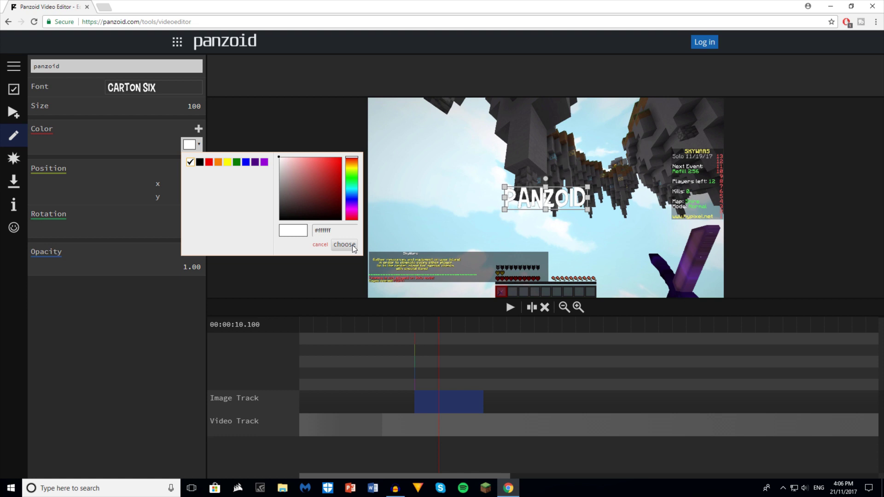
pyautogui.click(83, 306)
# Change the title text to 'writewhatyouwant' and move it near the frame centre (x -33, y 2).
pyautogui.doubleClick(46, 66)
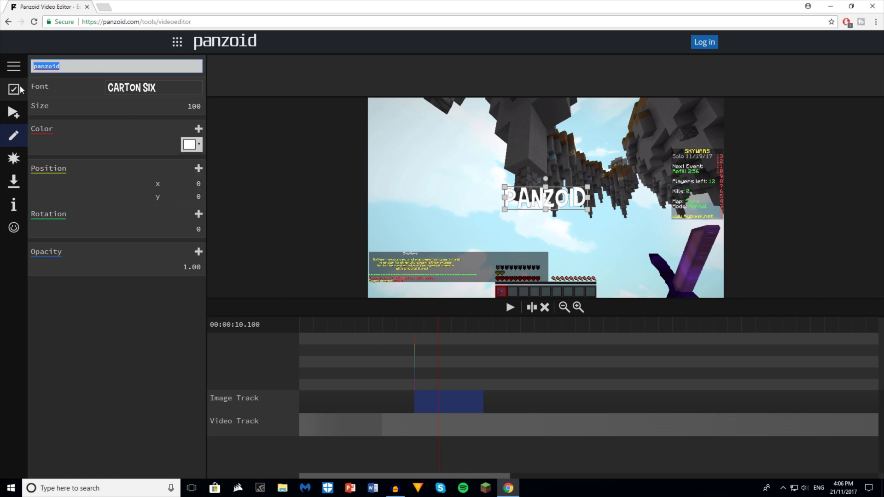
pyautogui.write('writewhatyouwant')
pyautogui.press('Return')
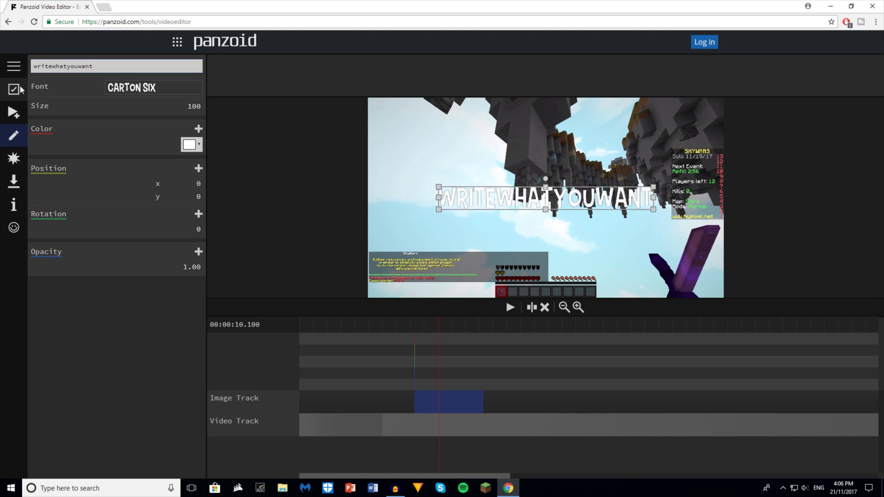
pyautogui.moveTo(516, 186); pyautogui.dragTo(501, 211)
pyautogui.click(412, 327)
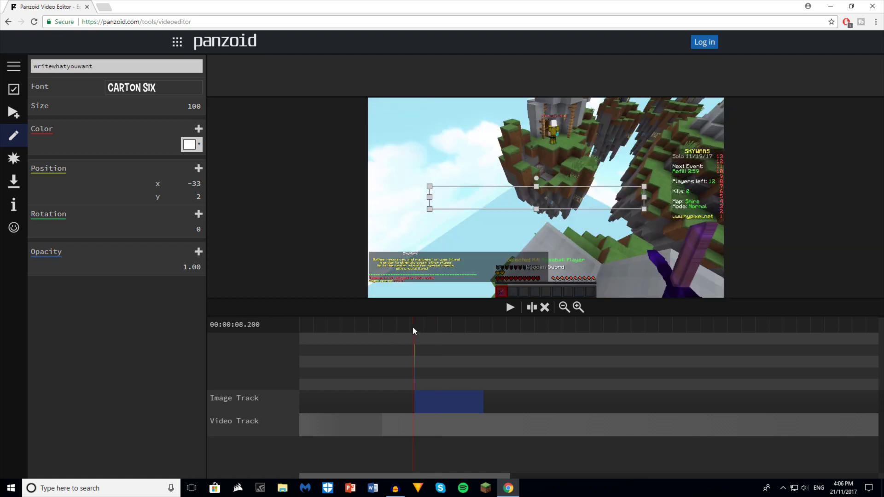
# Split the text clip at 00:00:10.233, delete its later piece, and replay to check the shorter title.
pyautogui.click(394, 323)
pyautogui.press('space')
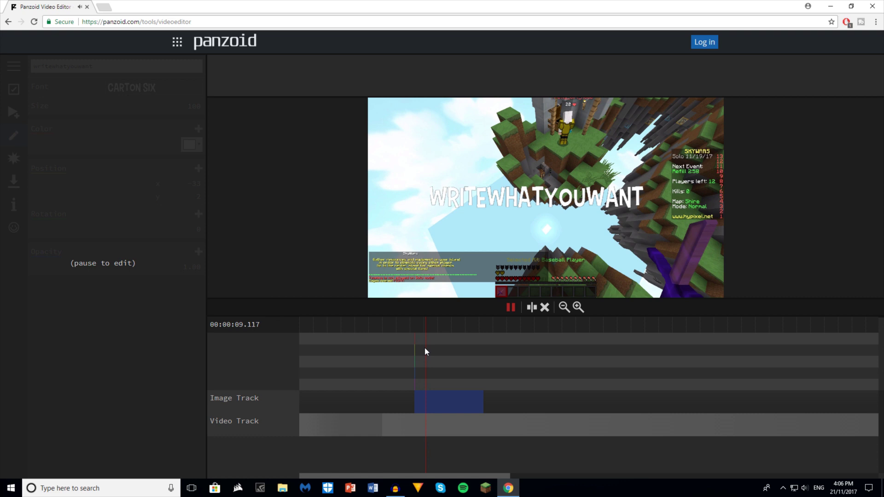
pyautogui.press('space')
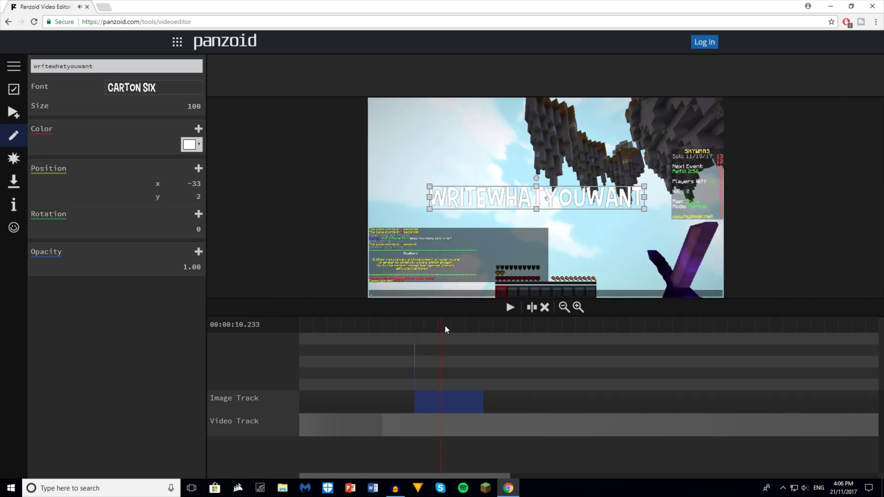
pyautogui.click(532, 312)
pyautogui.click(465, 402)
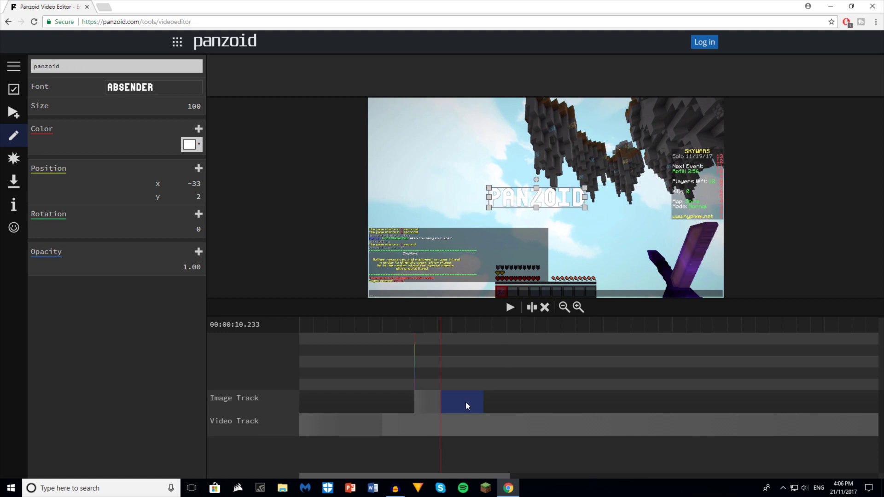
pyautogui.press('Delete')
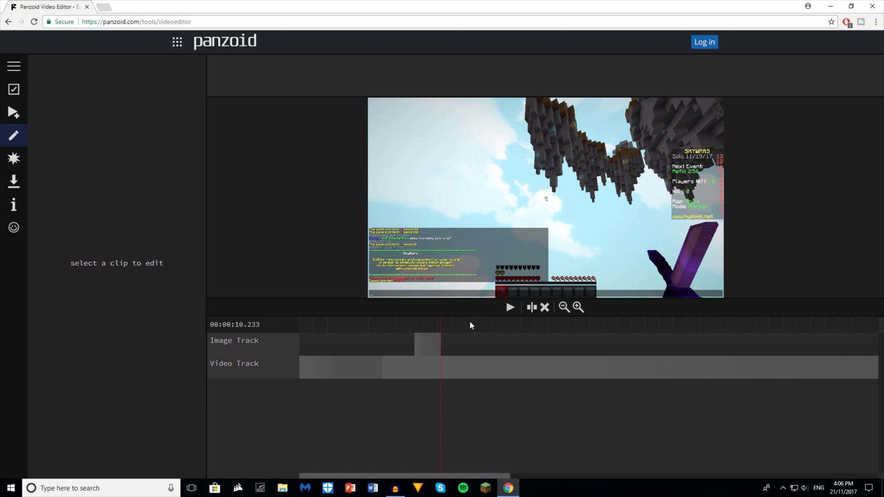
pyautogui.press('space')
# Cut out a short gameplay piece after 11 seconds and slide the next clip left to close the gap.
pyautogui.click(457, 366)
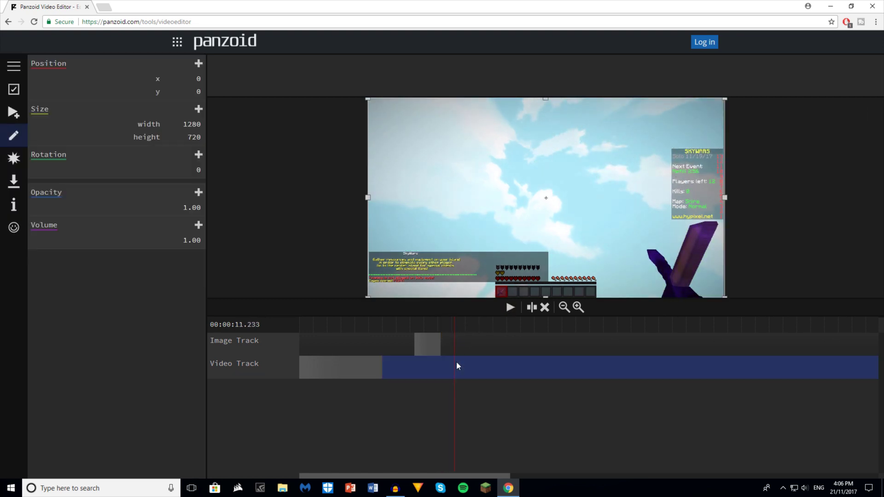
pyautogui.click(531, 307)
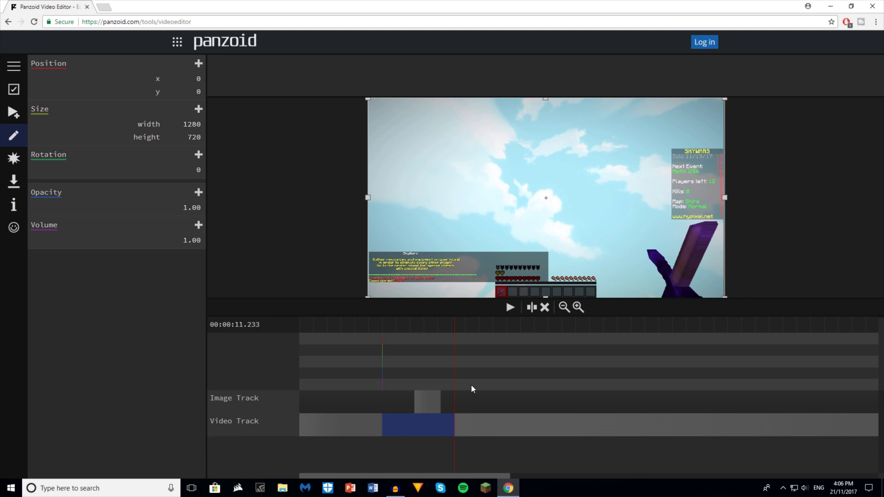
pyautogui.click(462, 424)
pyautogui.press('space')
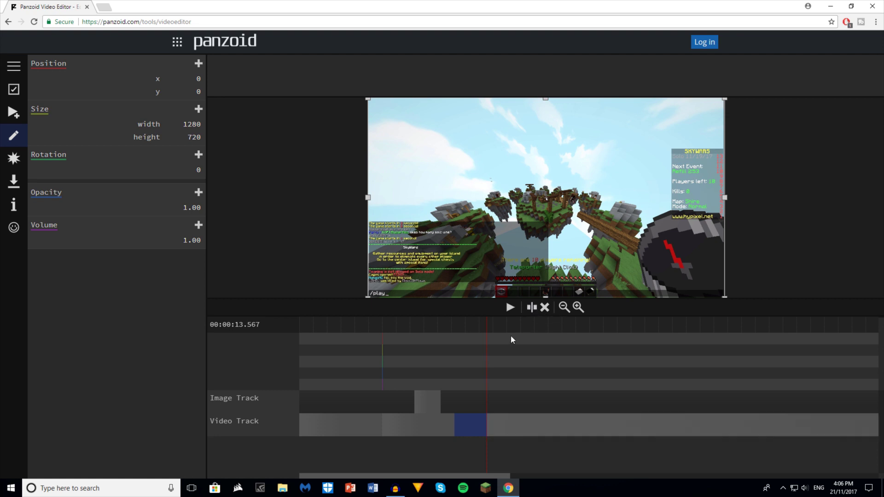
pyautogui.press('Delete')
pyautogui.moveTo(527, 366); pyautogui.dragTo(495, 367)
# Add the Elektronomia - Sparks MP3 from the media library onto a new Audio Track and preview.
pyautogui.click(14, 112)
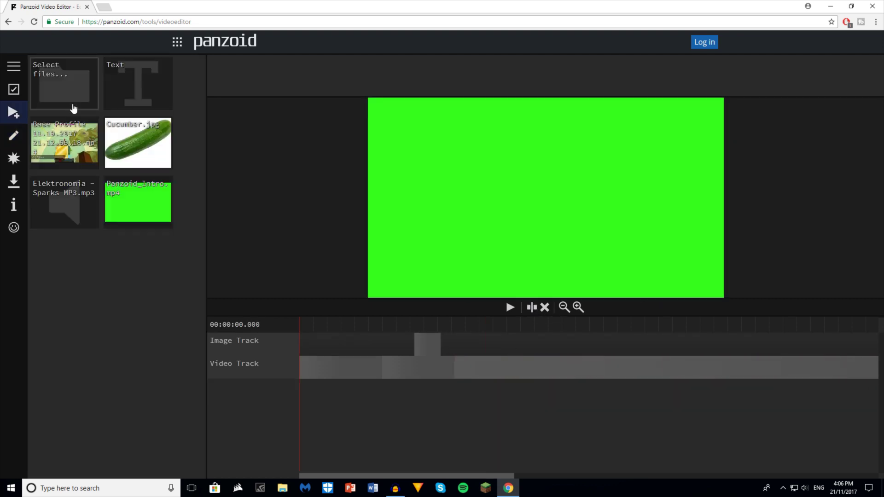
pyautogui.moveTo(69, 194); pyautogui.dragTo(297, 387)
pyautogui.press('space')
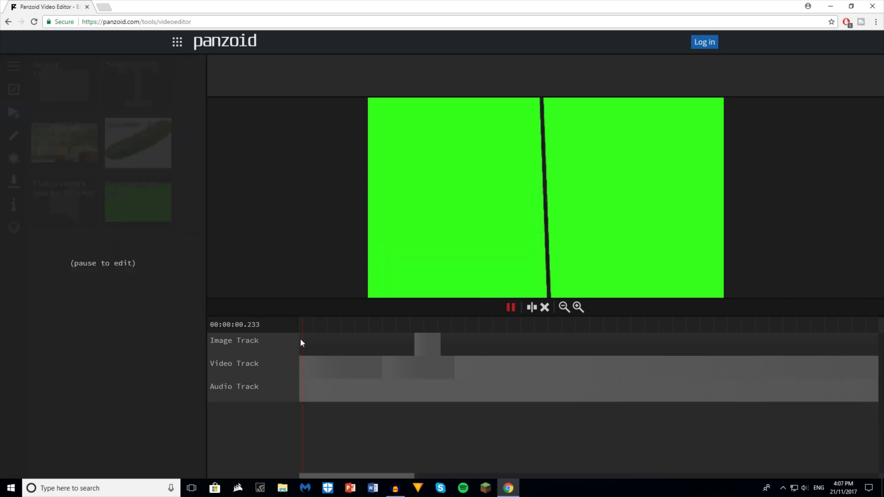
pyautogui.press('space')
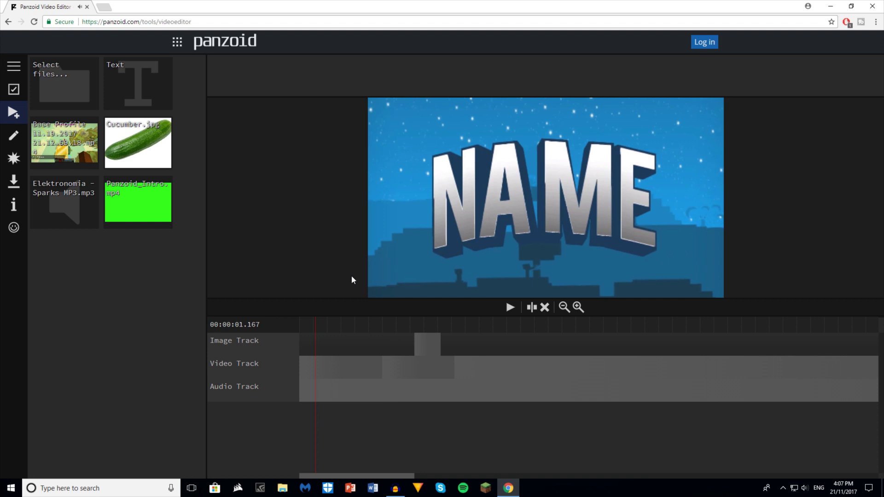
# Lower the Sparks music clip's volume from 1.00 to 0.03 and play to hear it.
pyautogui.click(372, 392)
pyautogui.click(13, 136)
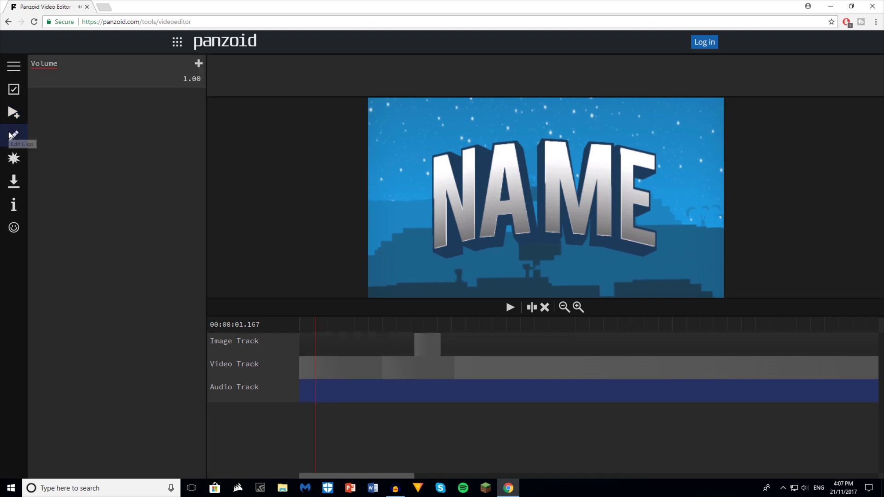
pyautogui.click(186, 77)
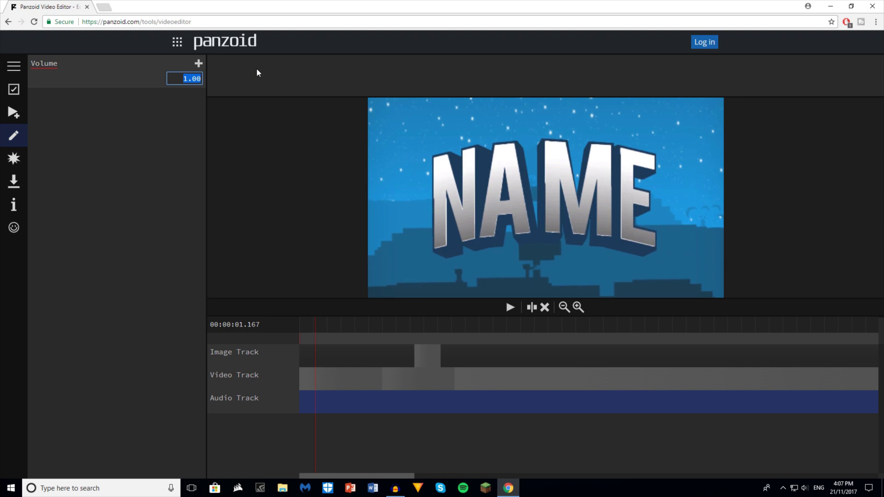
pyautogui.write('0.03')
pyautogui.press('Return')
pyautogui.press('space')
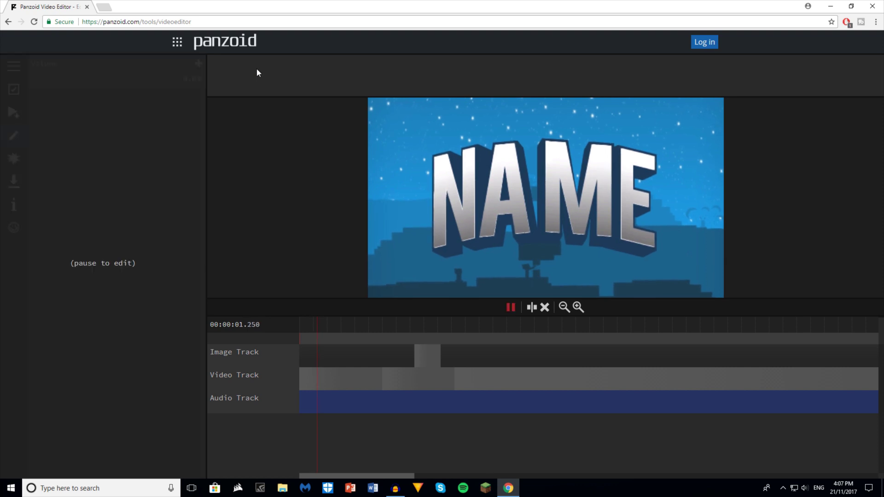
pyautogui.press('space')
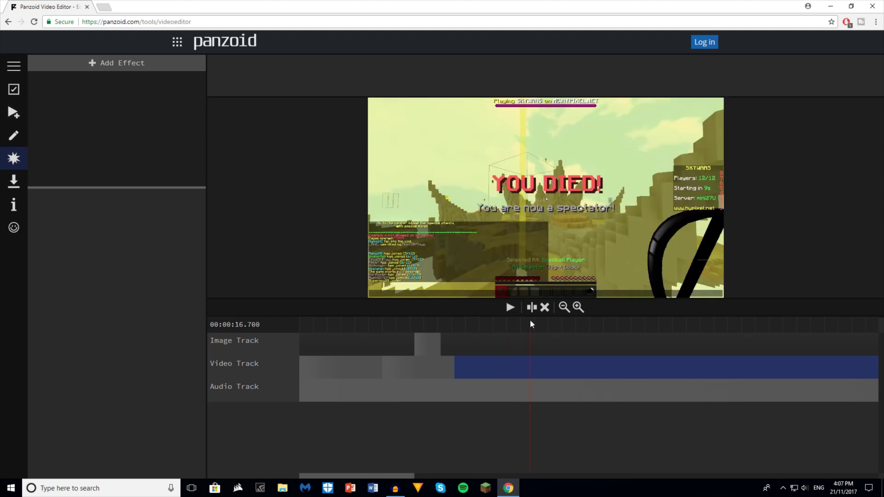
# Try the Negative effect on the gameplay clip, remove it, then apply Grayscale instead.
pyautogui.click(131, 63)
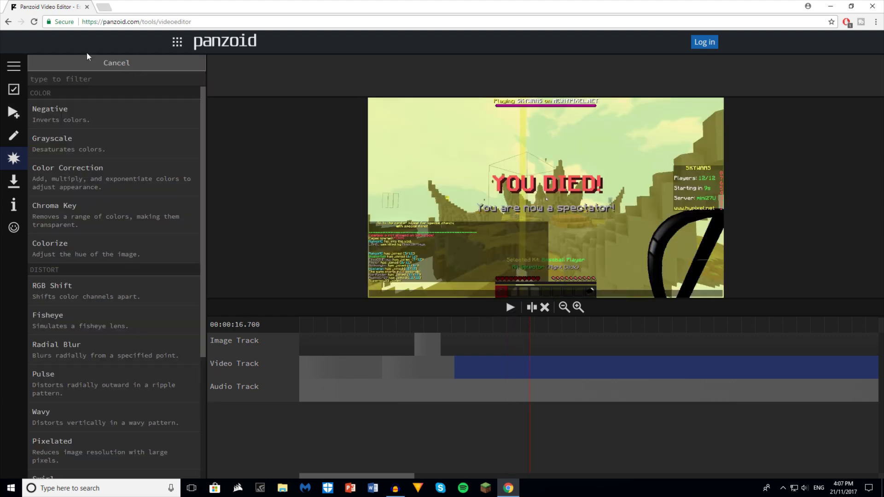
pyautogui.click(82, 109)
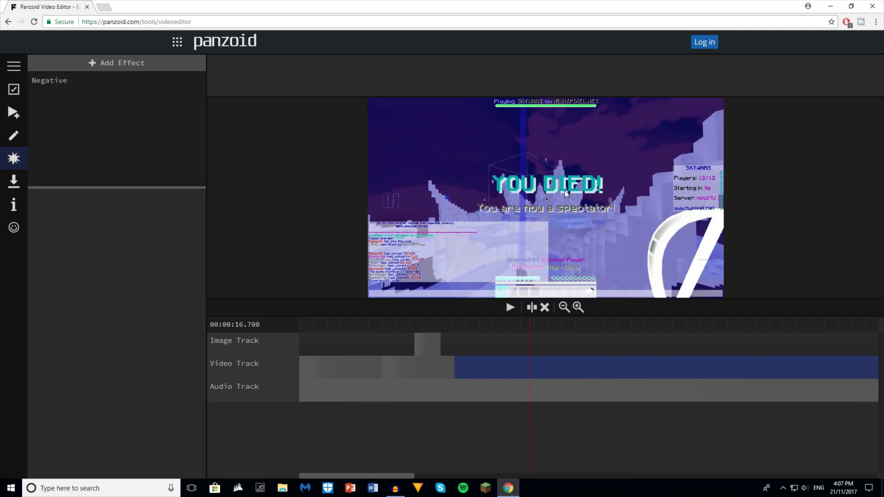
pyautogui.click(70, 85)
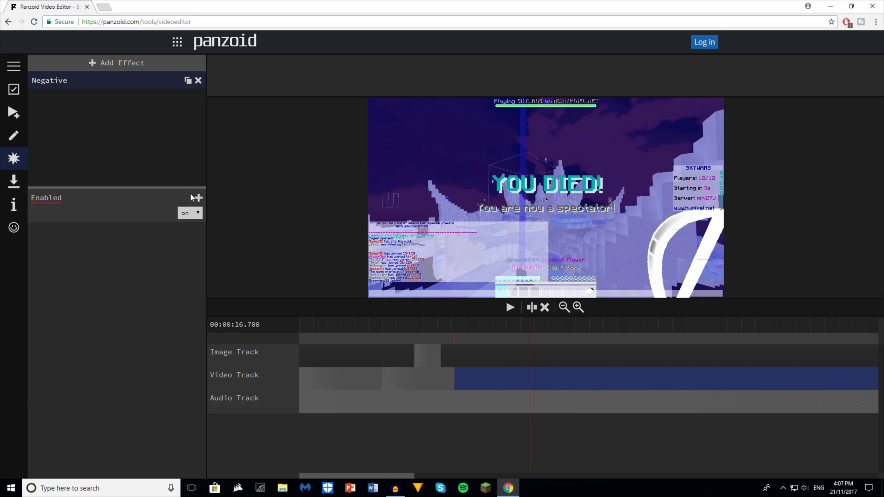
pyautogui.click(198, 80)
pyautogui.click(192, 67)
pyautogui.click(60, 142)
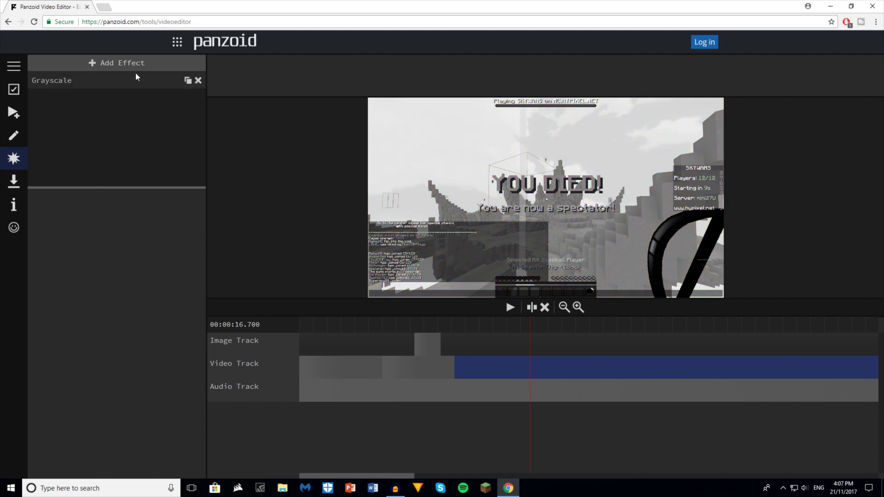
# Remove the Grayscale and Chroma Key effects from the gameplay clip.
pyautogui.click(50, 79)
pyautogui.click(198, 80)
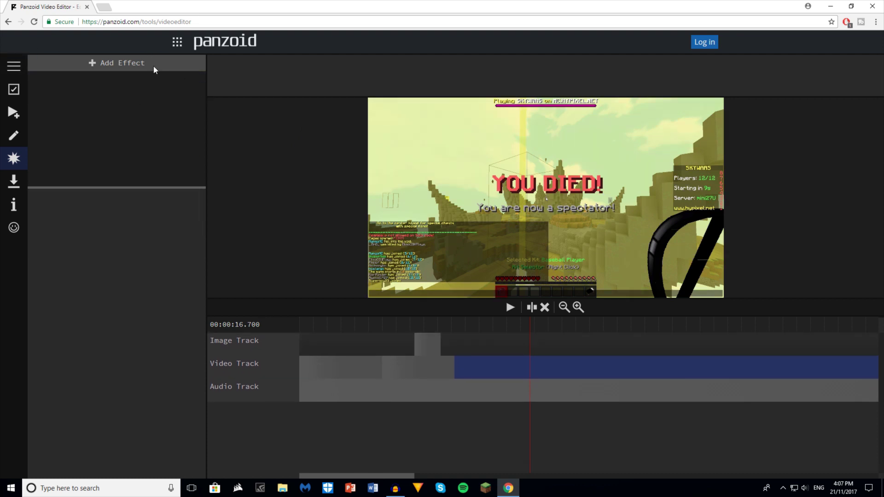
pyautogui.click(138, 63)
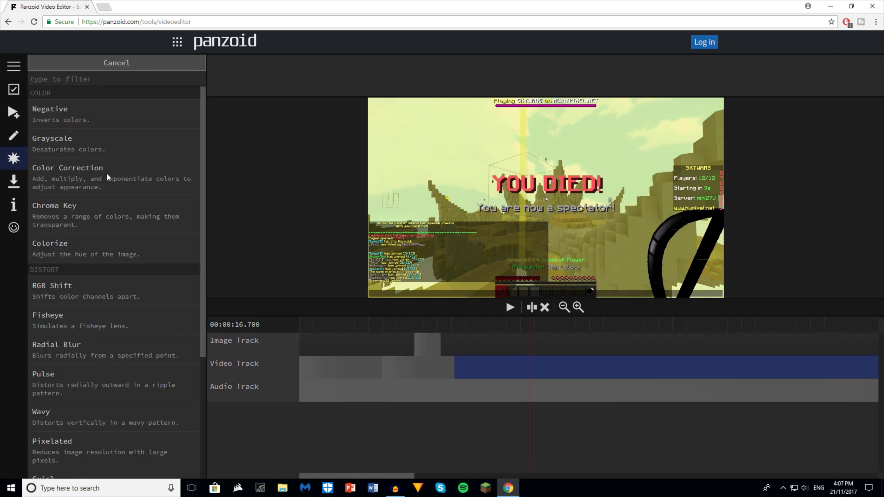
pyautogui.press('Escape')
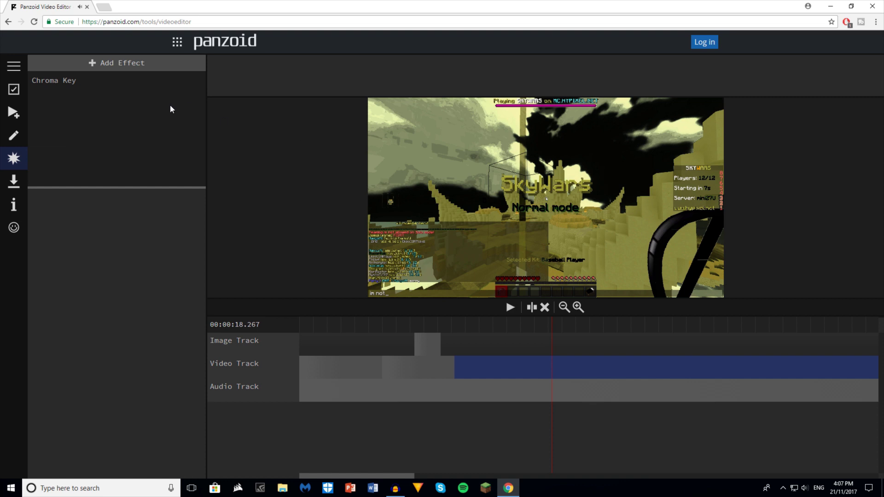
pyautogui.click(198, 80)
# Try the RGB Shift effect, remove it, and pick another effect from the list.
pyautogui.click(178, 63)
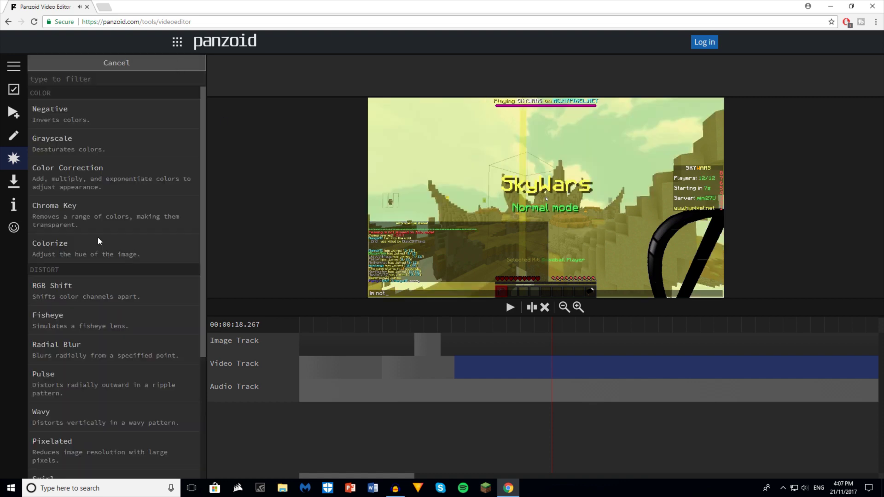
pyautogui.scroll(-4, 105, 262)
pyautogui.scroll(2, 105, 207)
pyautogui.click(102, 213)
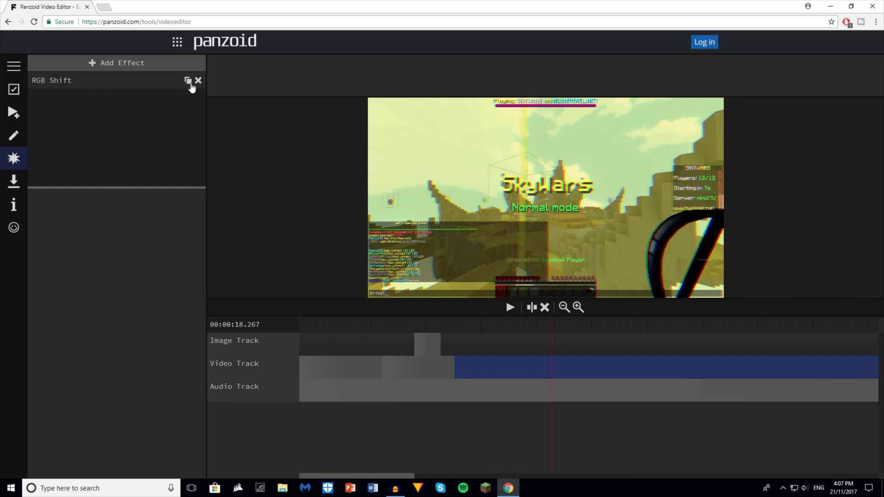
pyautogui.click(198, 81)
pyautogui.click(170, 68)
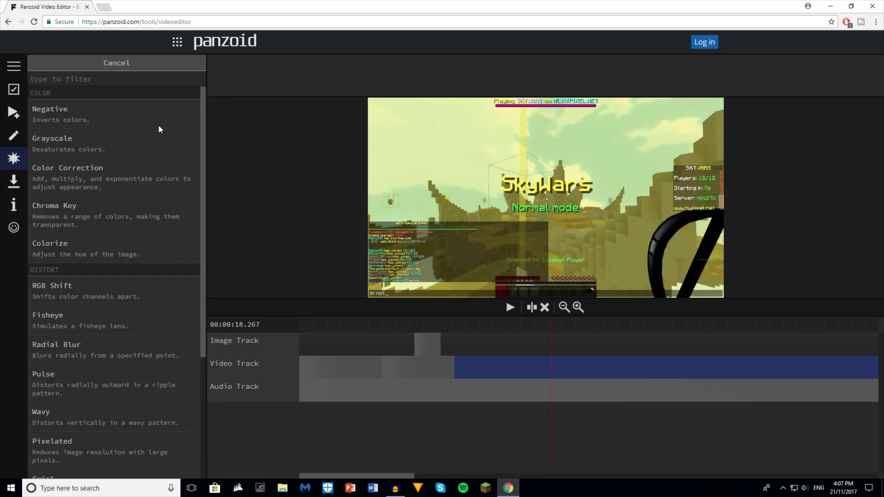
pyautogui.scroll(-4, 153, 211)
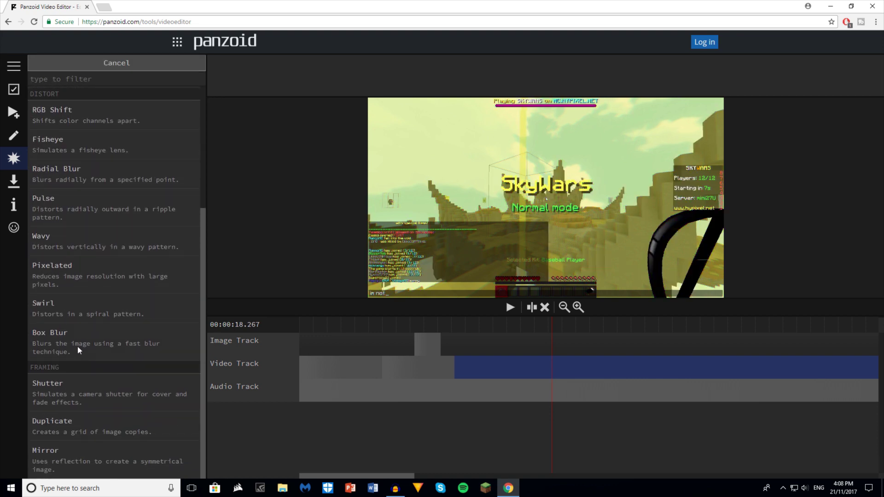
pyautogui.click(78, 346)
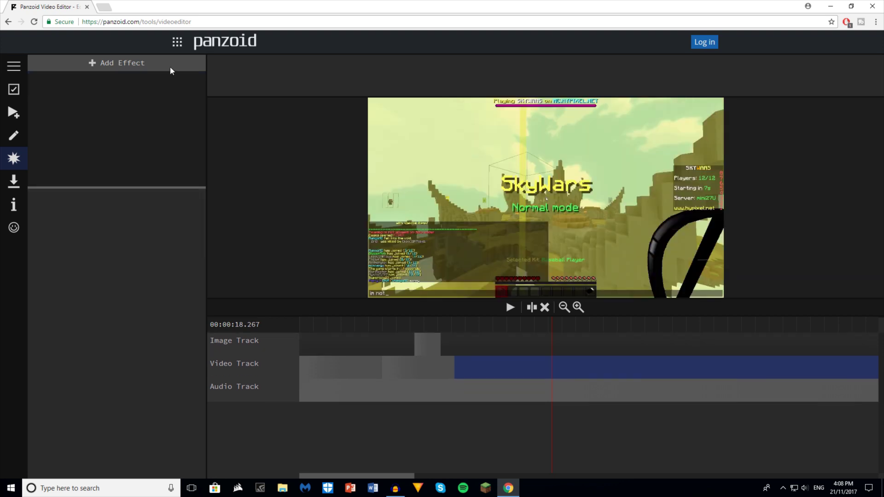
# Add the Pixelated effect to the gameplay clip.
pyautogui.click(170, 69)
pyautogui.scroll(-4, 167, 194)
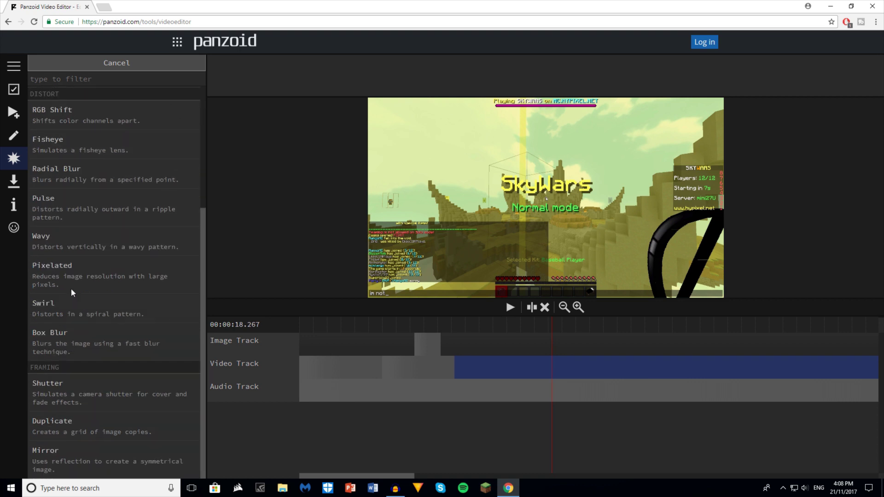
pyautogui.click(60, 283)
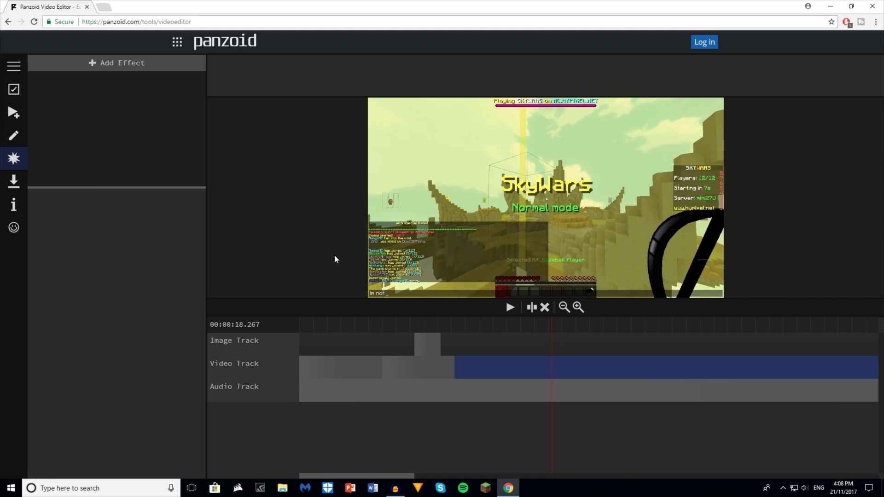
pyautogui.click(93, 85)
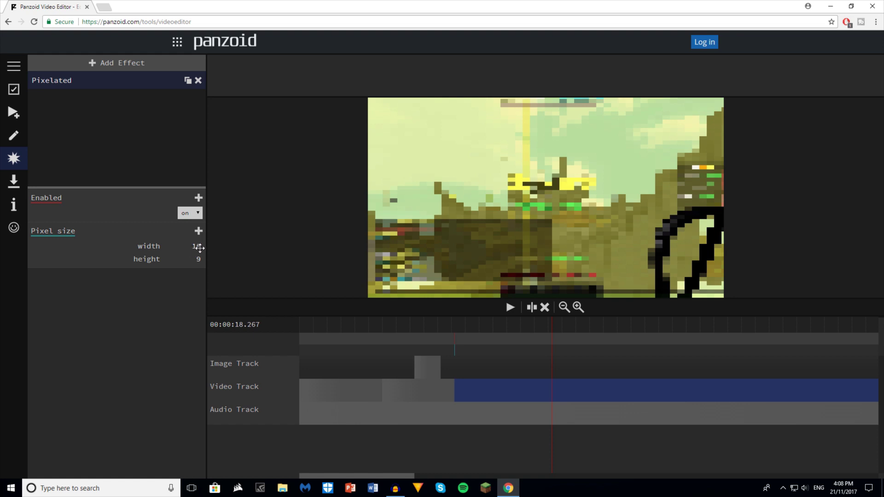
# Set the Pixelated size to width 2 and height 1, then remove it and show the media files.
pyautogui.click(187, 248)
pyautogui.write('2')
pyautogui.press('Return')
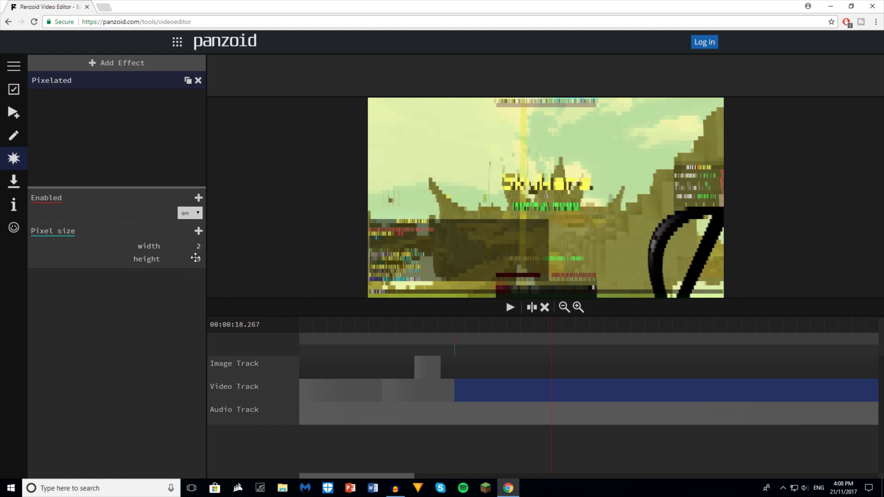
pyautogui.click(197, 258)
pyautogui.write('1')
pyautogui.press('Return')
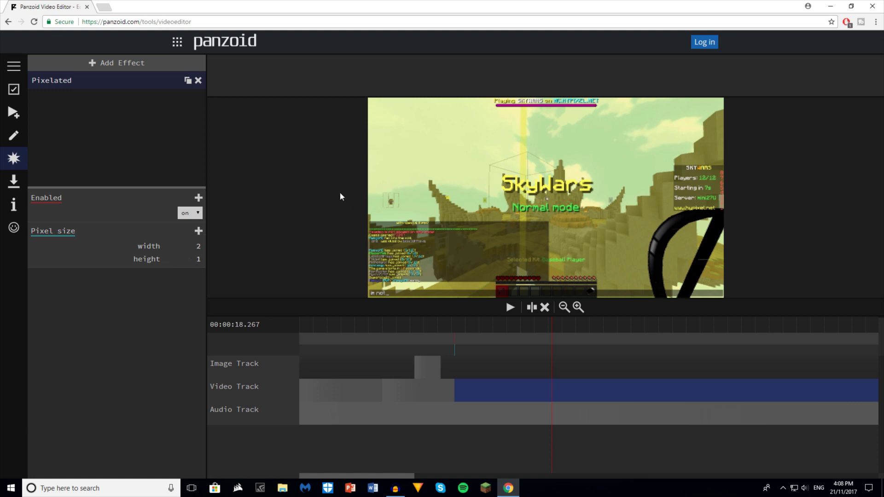
pyautogui.click(199, 82)
pyautogui.click(18, 116)
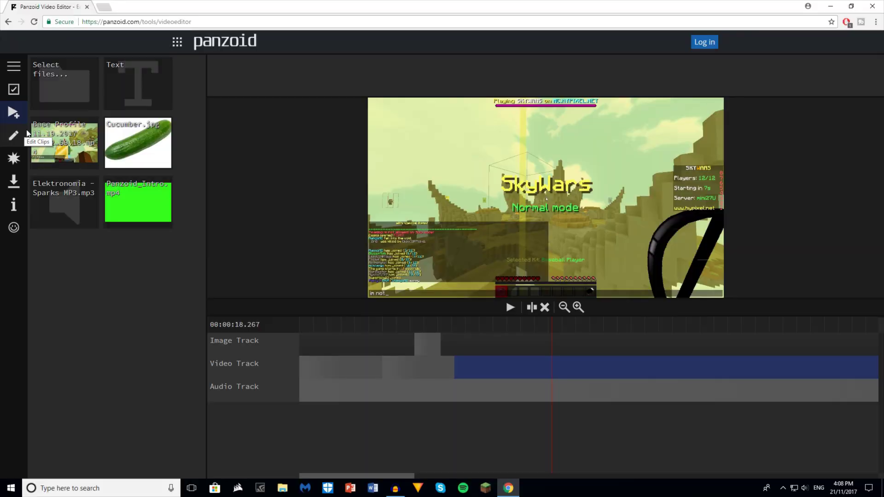
# Keep fastest render mode and confirm the 1280x720 resolution in the basic settings.
pyautogui.click(16, 177)
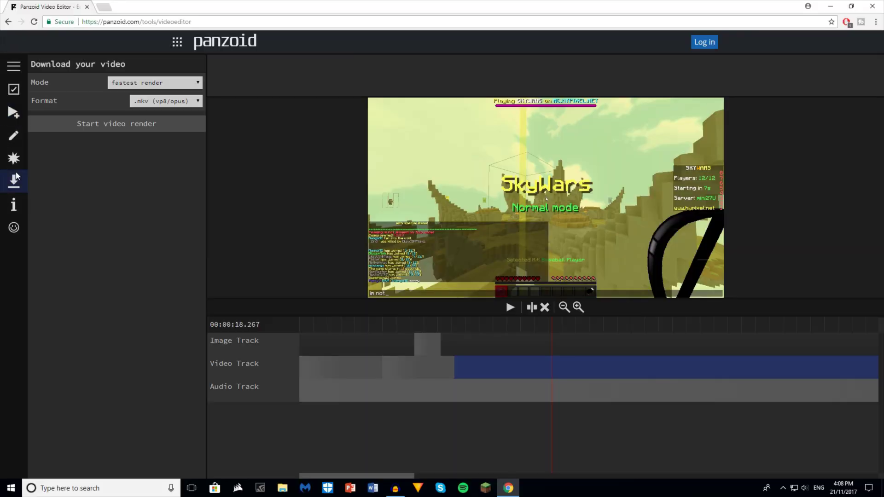
pyautogui.click(151, 78)
pyautogui.click(151, 83)
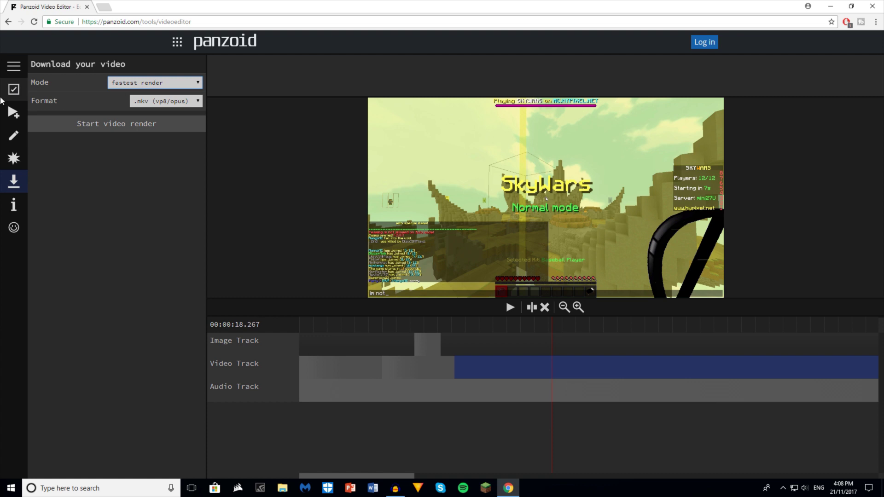
pyautogui.click(10, 112)
pyautogui.click(10, 89)
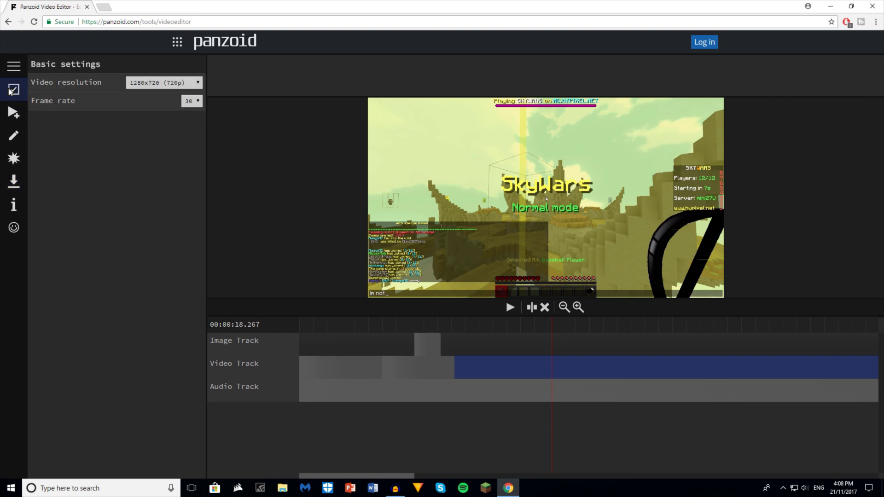
pyautogui.click(187, 83)
pyautogui.click(189, 101)
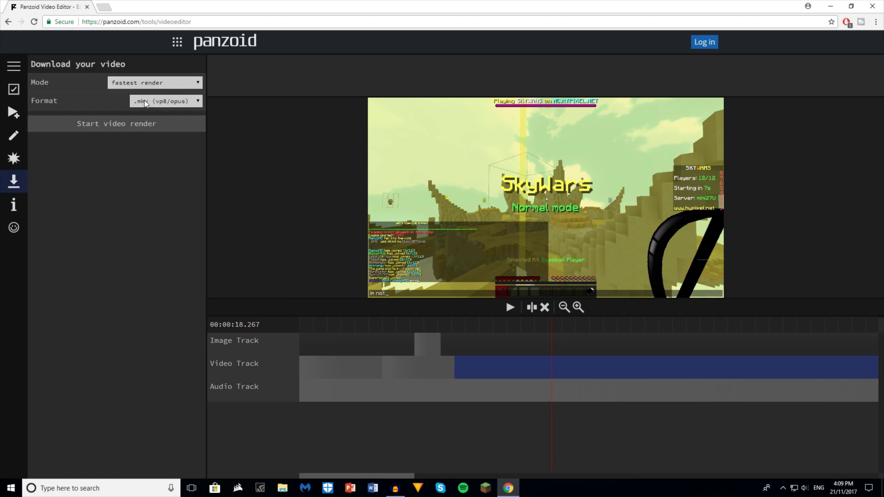
# Keep the .mkv (vp8/opus) output format and start rendering the video.
pyautogui.click(154, 101)
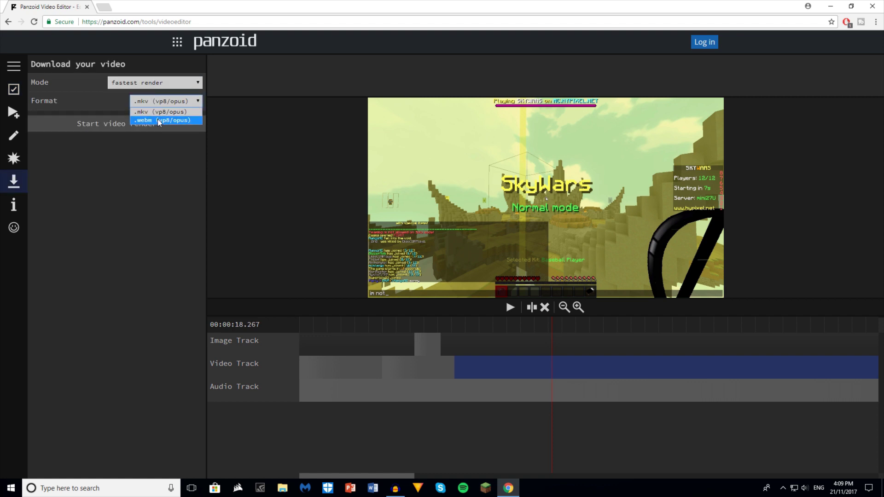
pyautogui.click(164, 111)
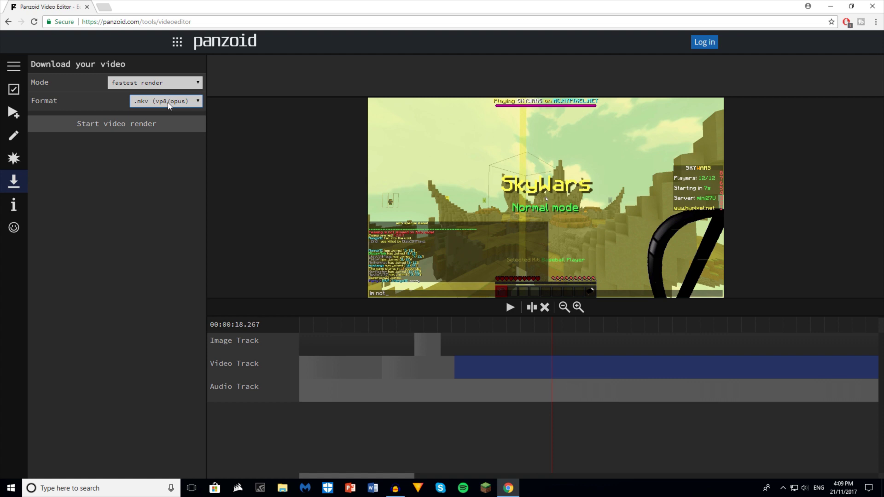
pyautogui.click(103, 121)
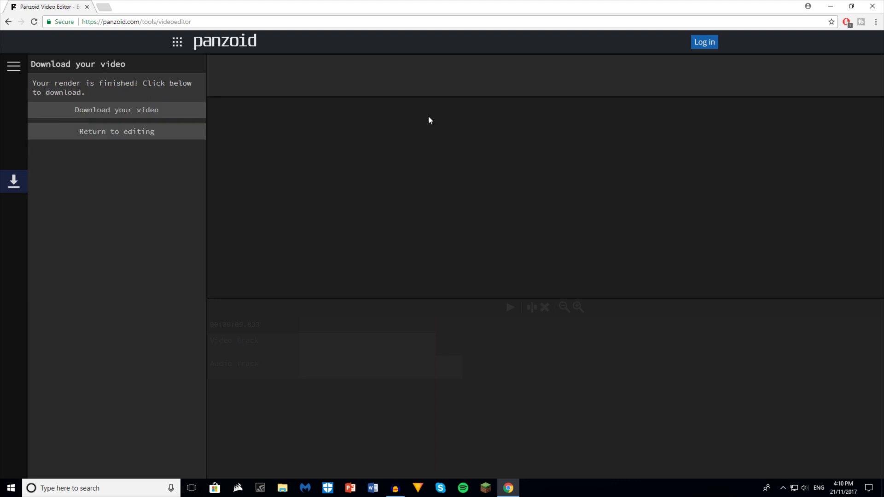
# Download the finished render as panzoid video.mkv.
pyautogui.click(97, 111)
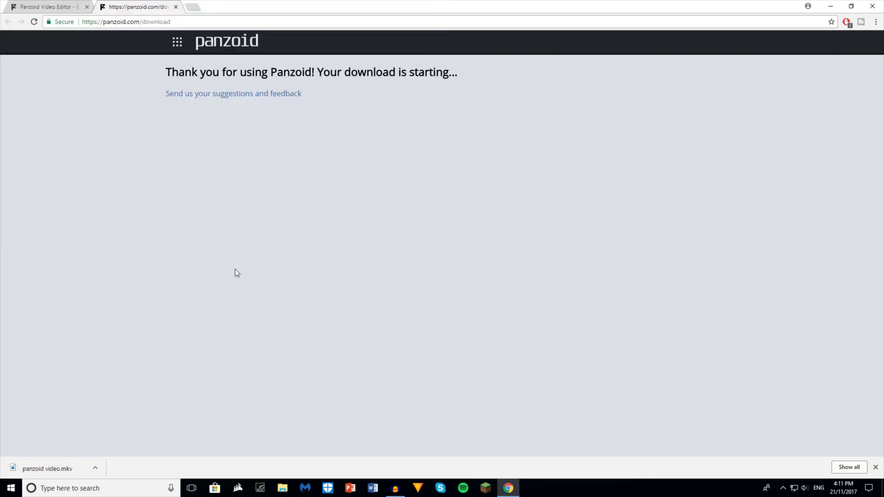
# Play panzoid video.mkv in Films & TV, pause it at about 0:00:03, and exit full screen.
pyautogui.click(38, 469)
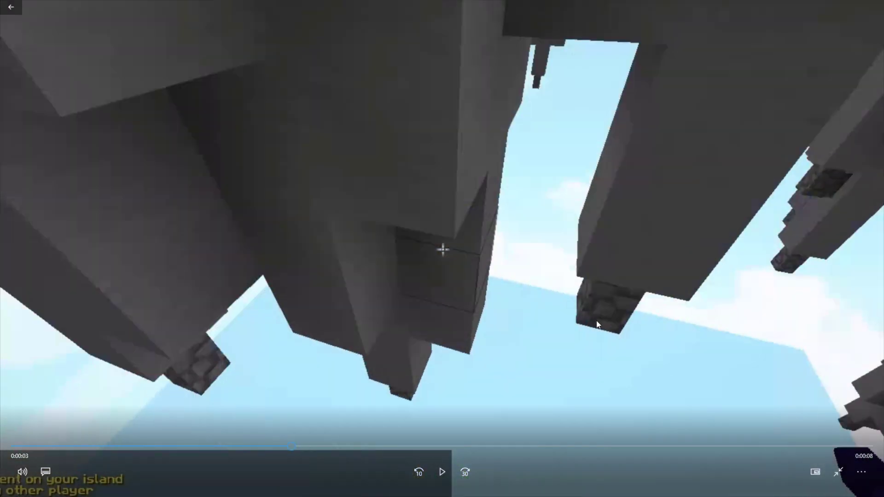
pyautogui.click(566, 176)
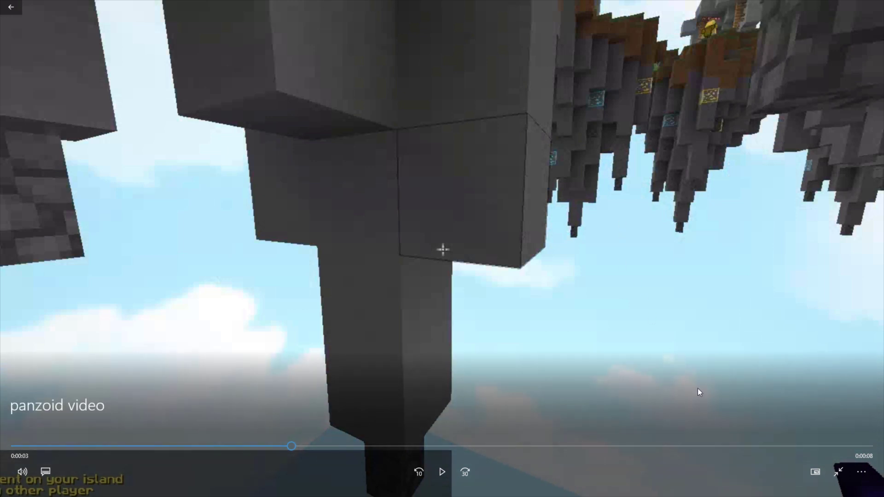
pyautogui.click(839, 472)
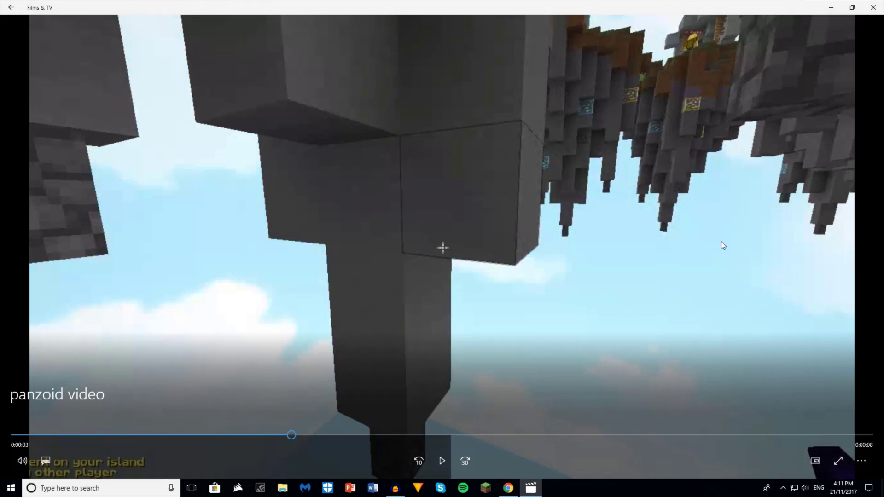